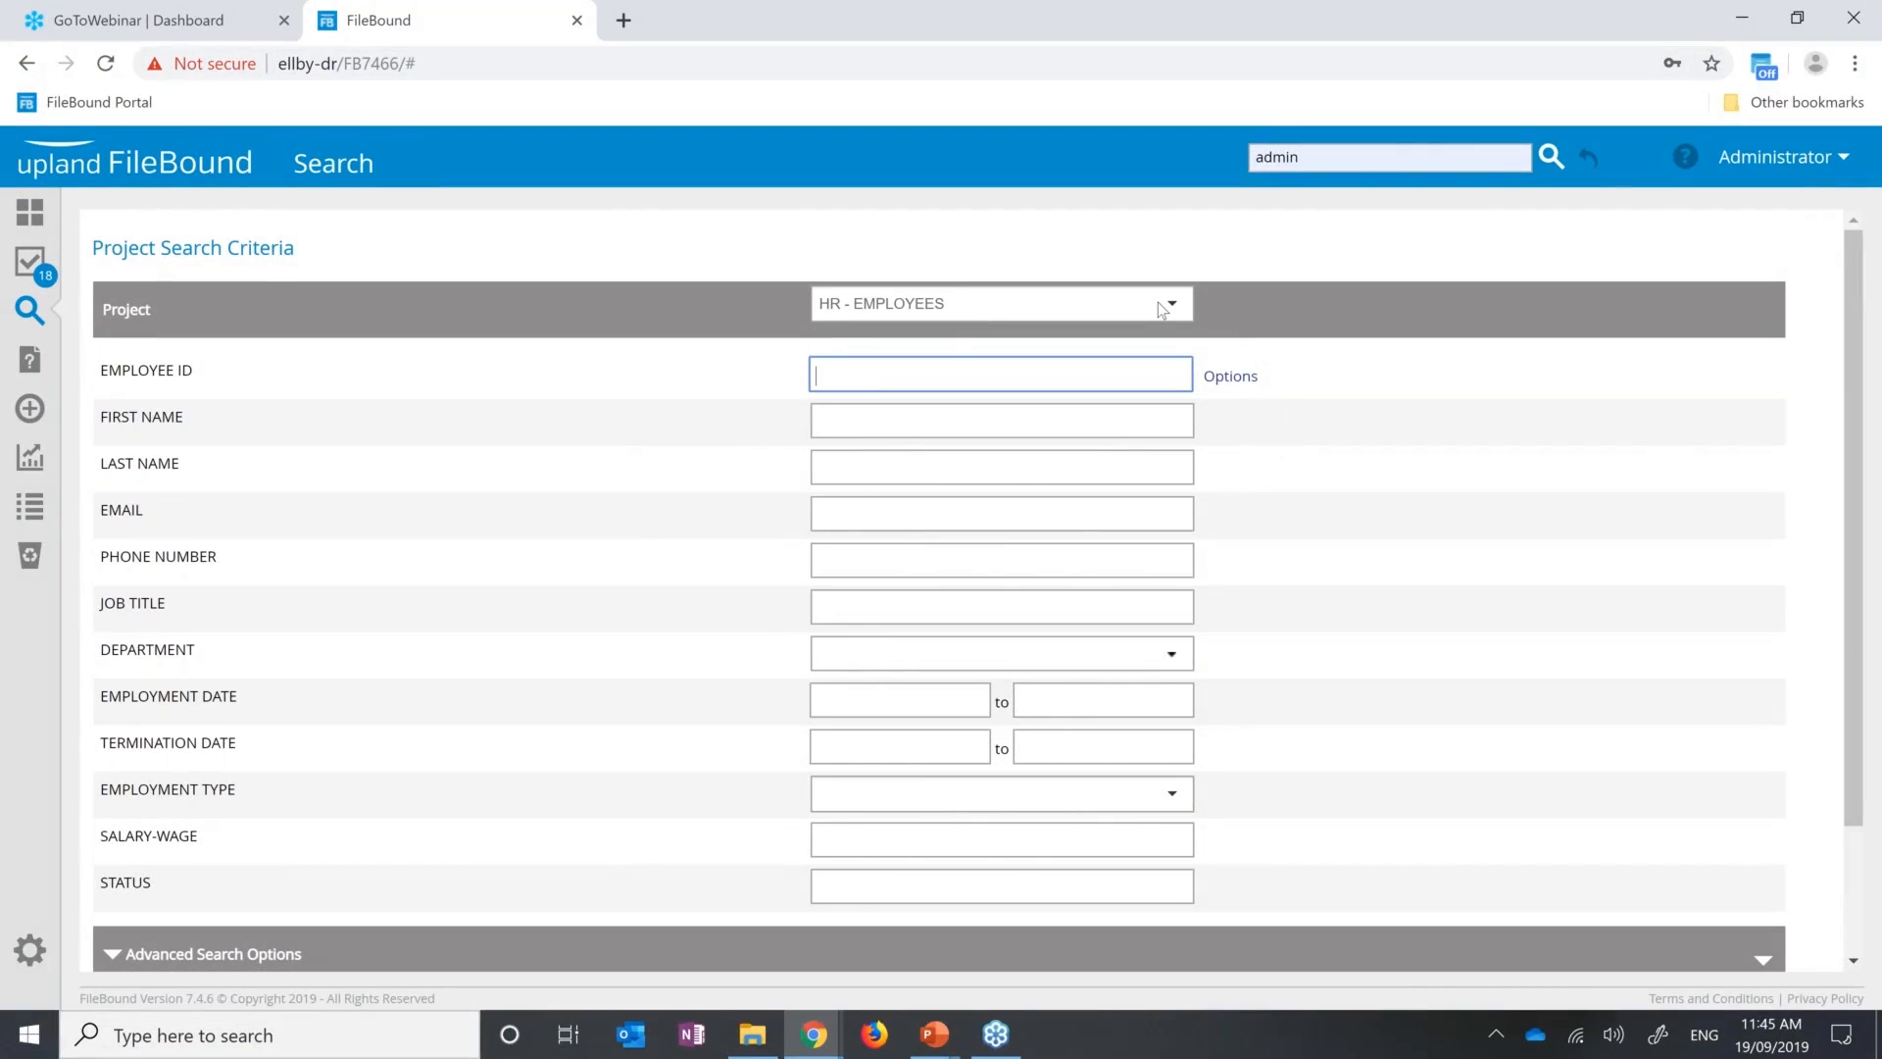
Select the GENERAL - ACCOUNTS PAYABLE project for the search and set the Status criterion to !rejected|paid.
left_click(1160, 310)
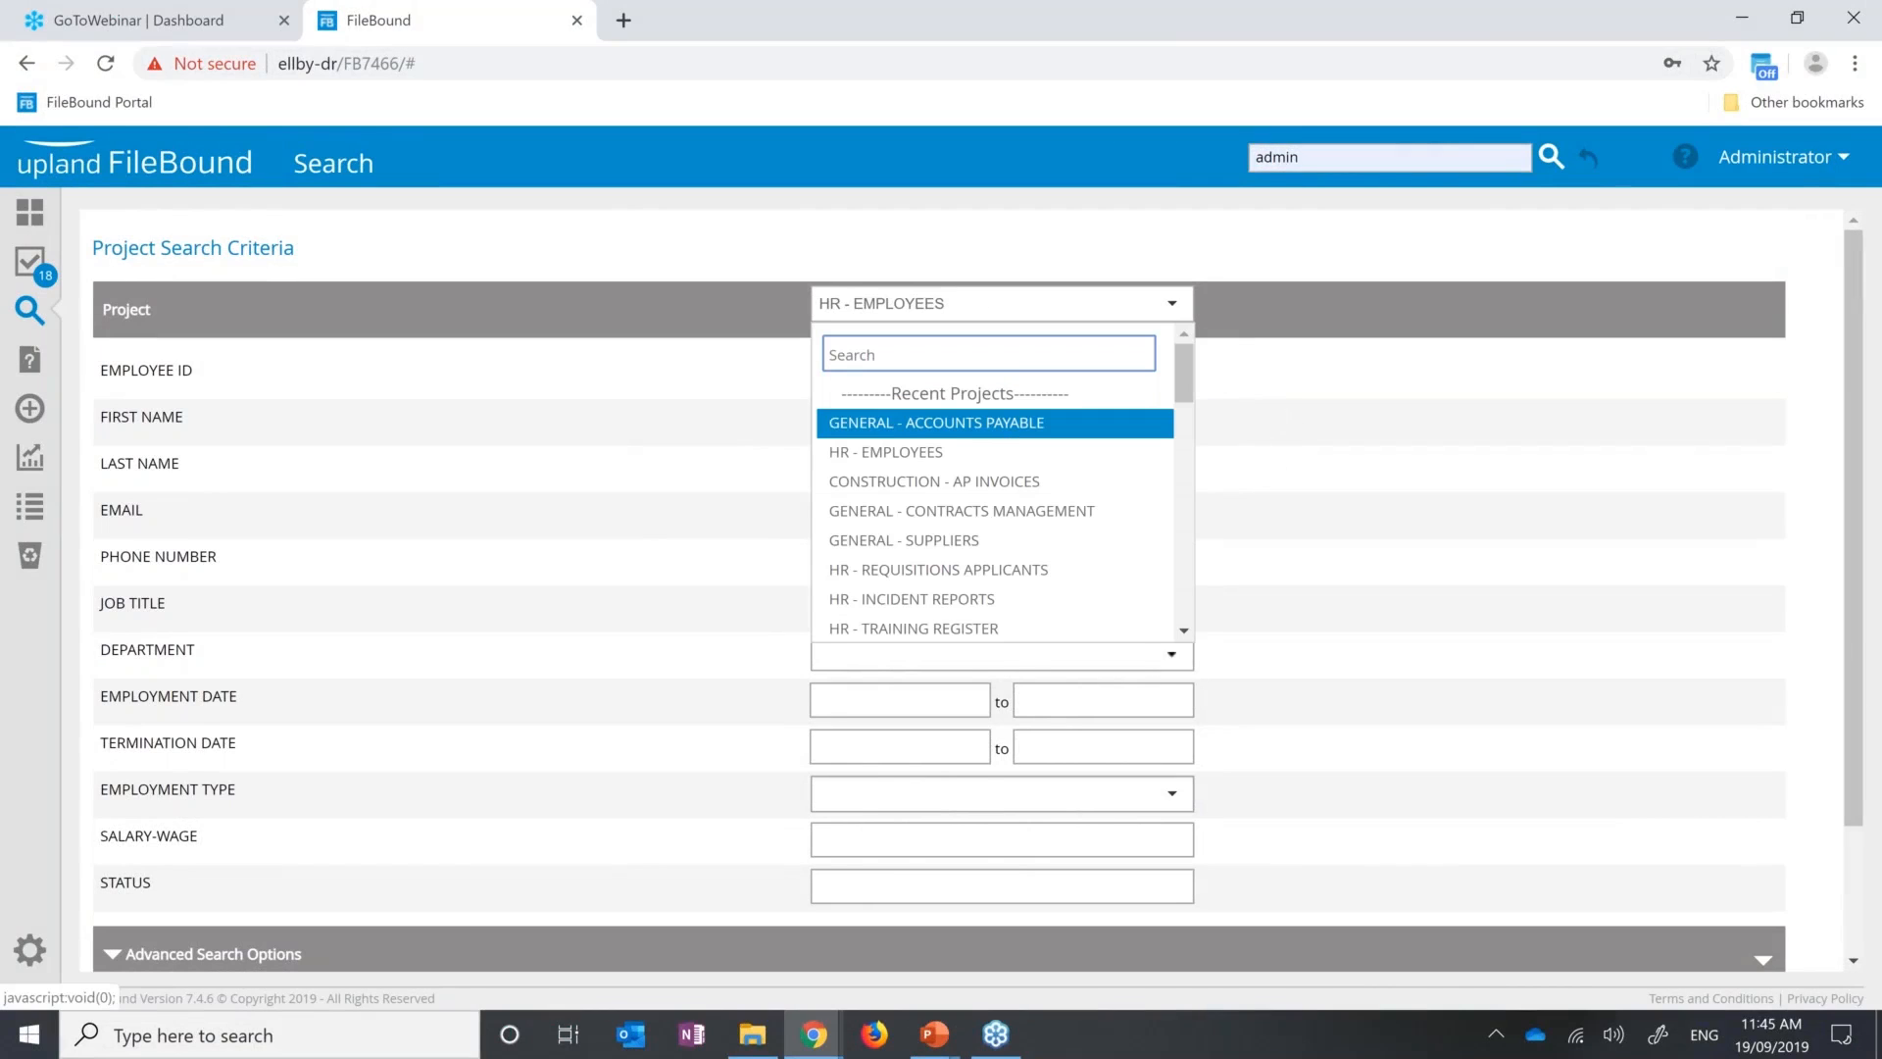
left_click(1010, 424)
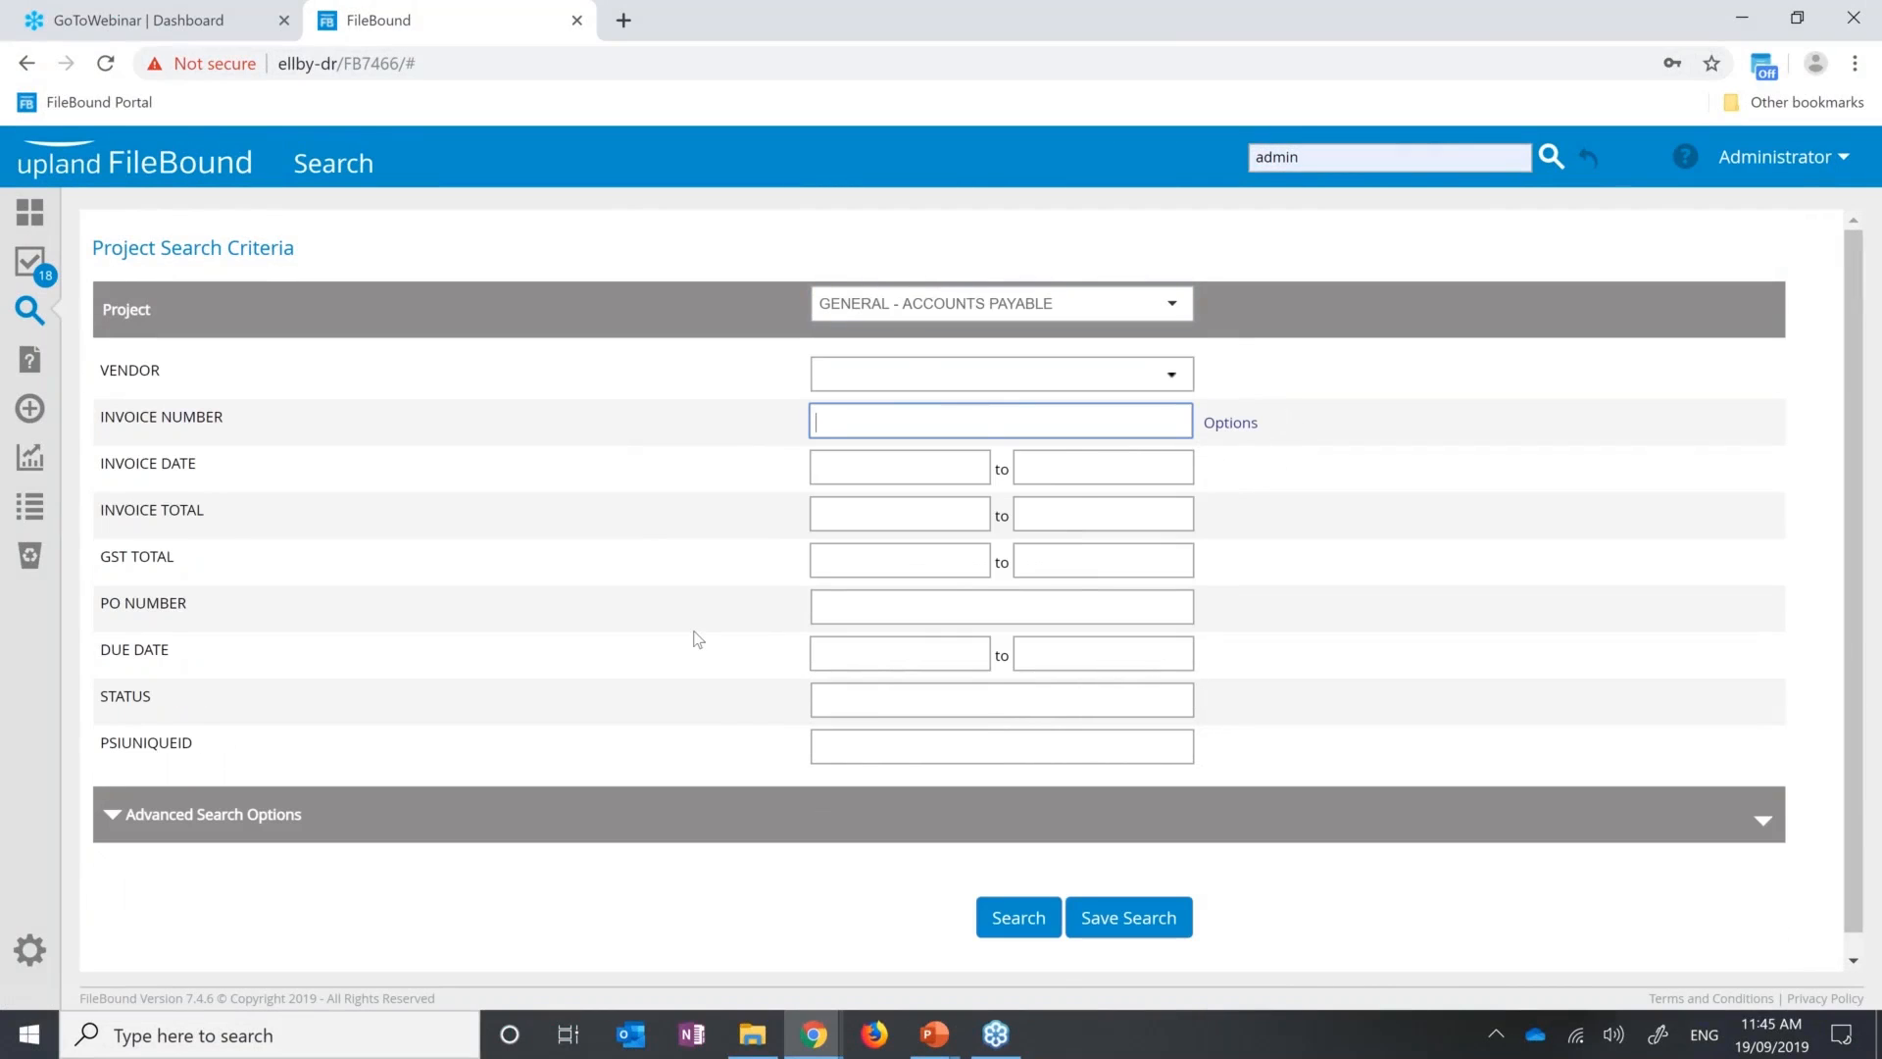
left_click(841, 702)
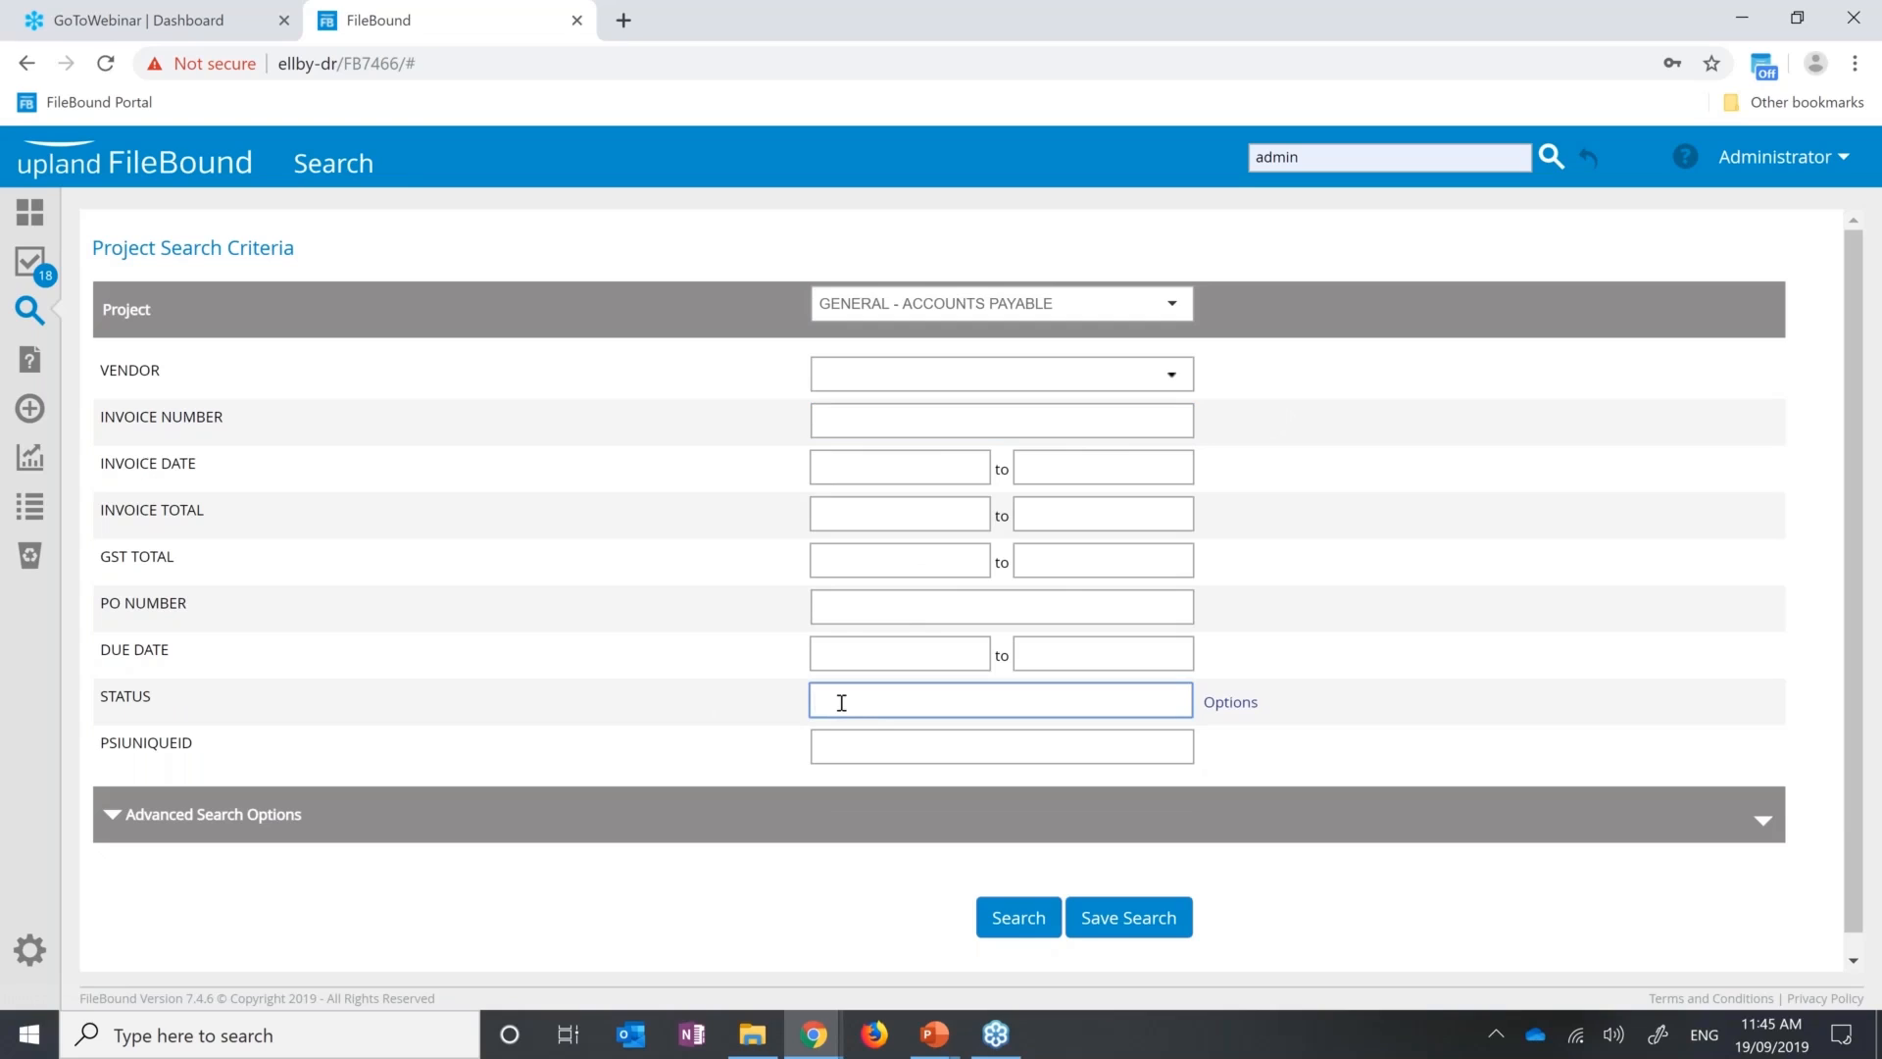
type("!rejected | paid")
left_click_drag(928, 704, 783, 704)
left_click(783, 704)
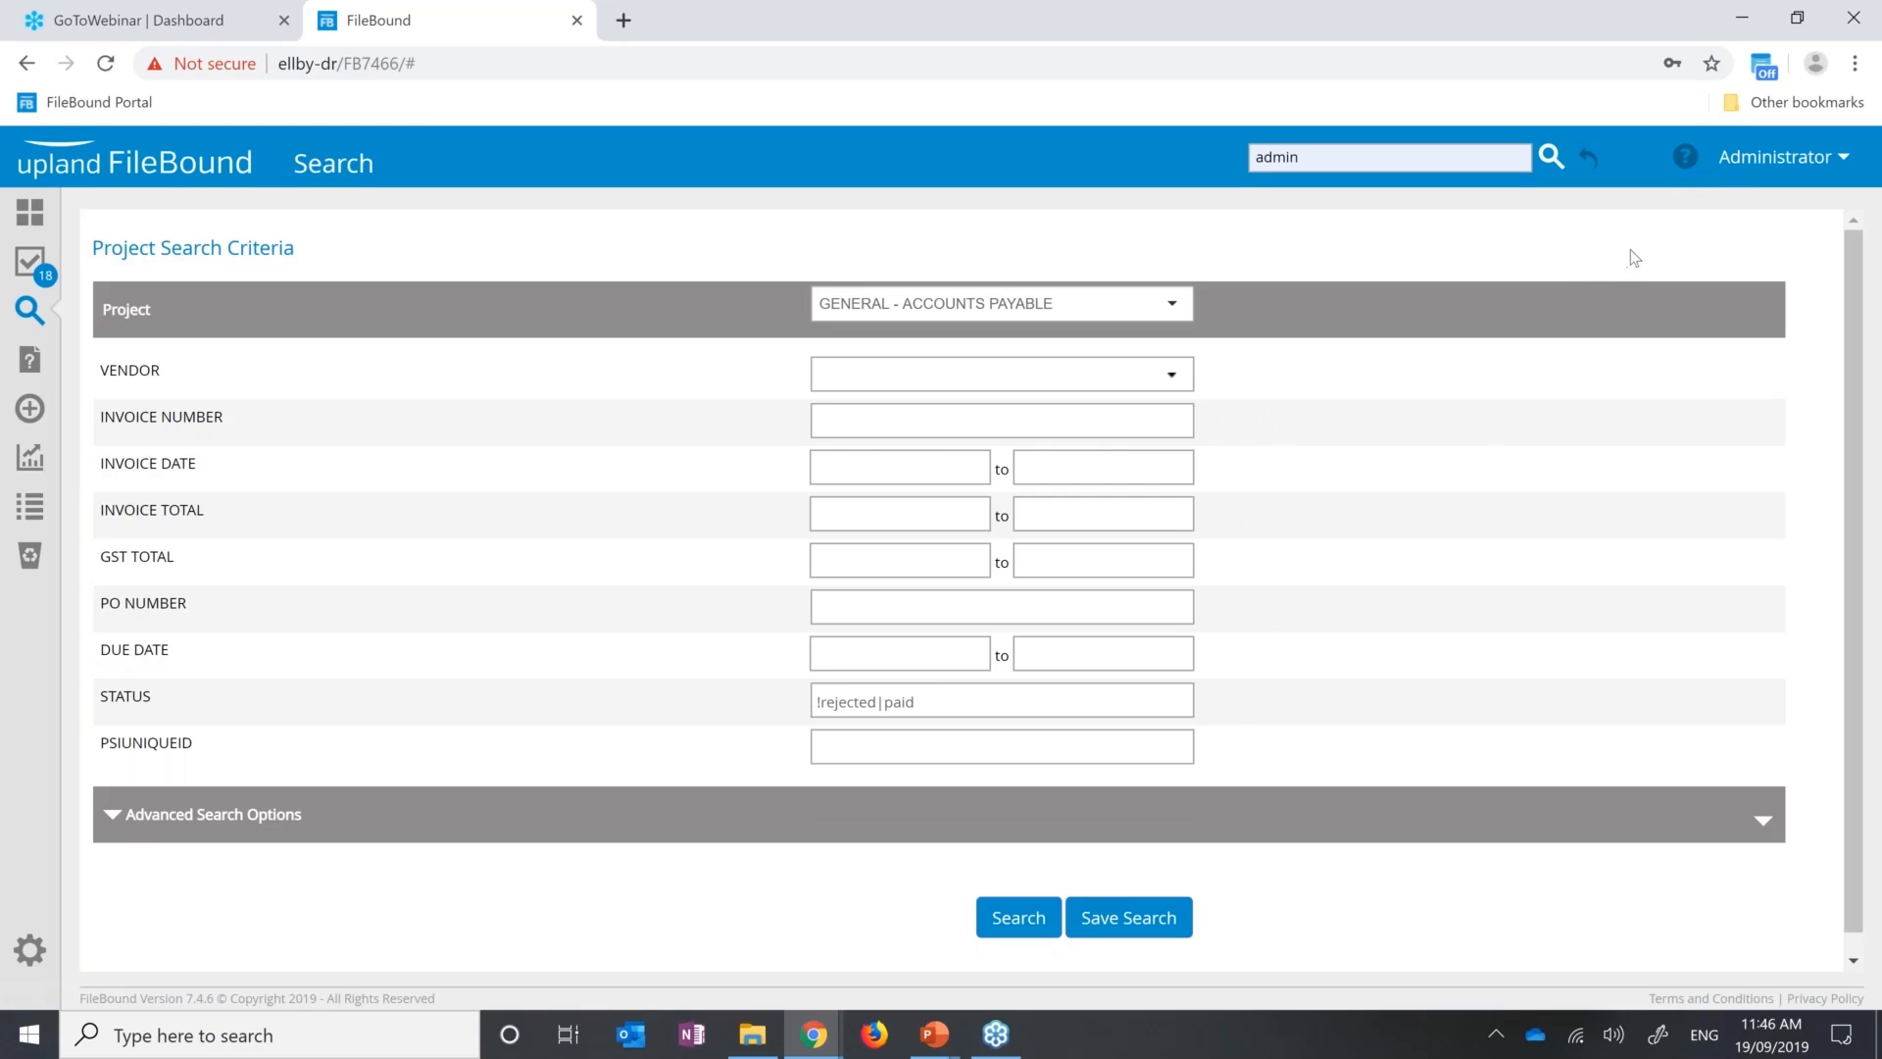
Open the online help for the Search screen and look through its overview page and topic list.
left_click(1687, 172)
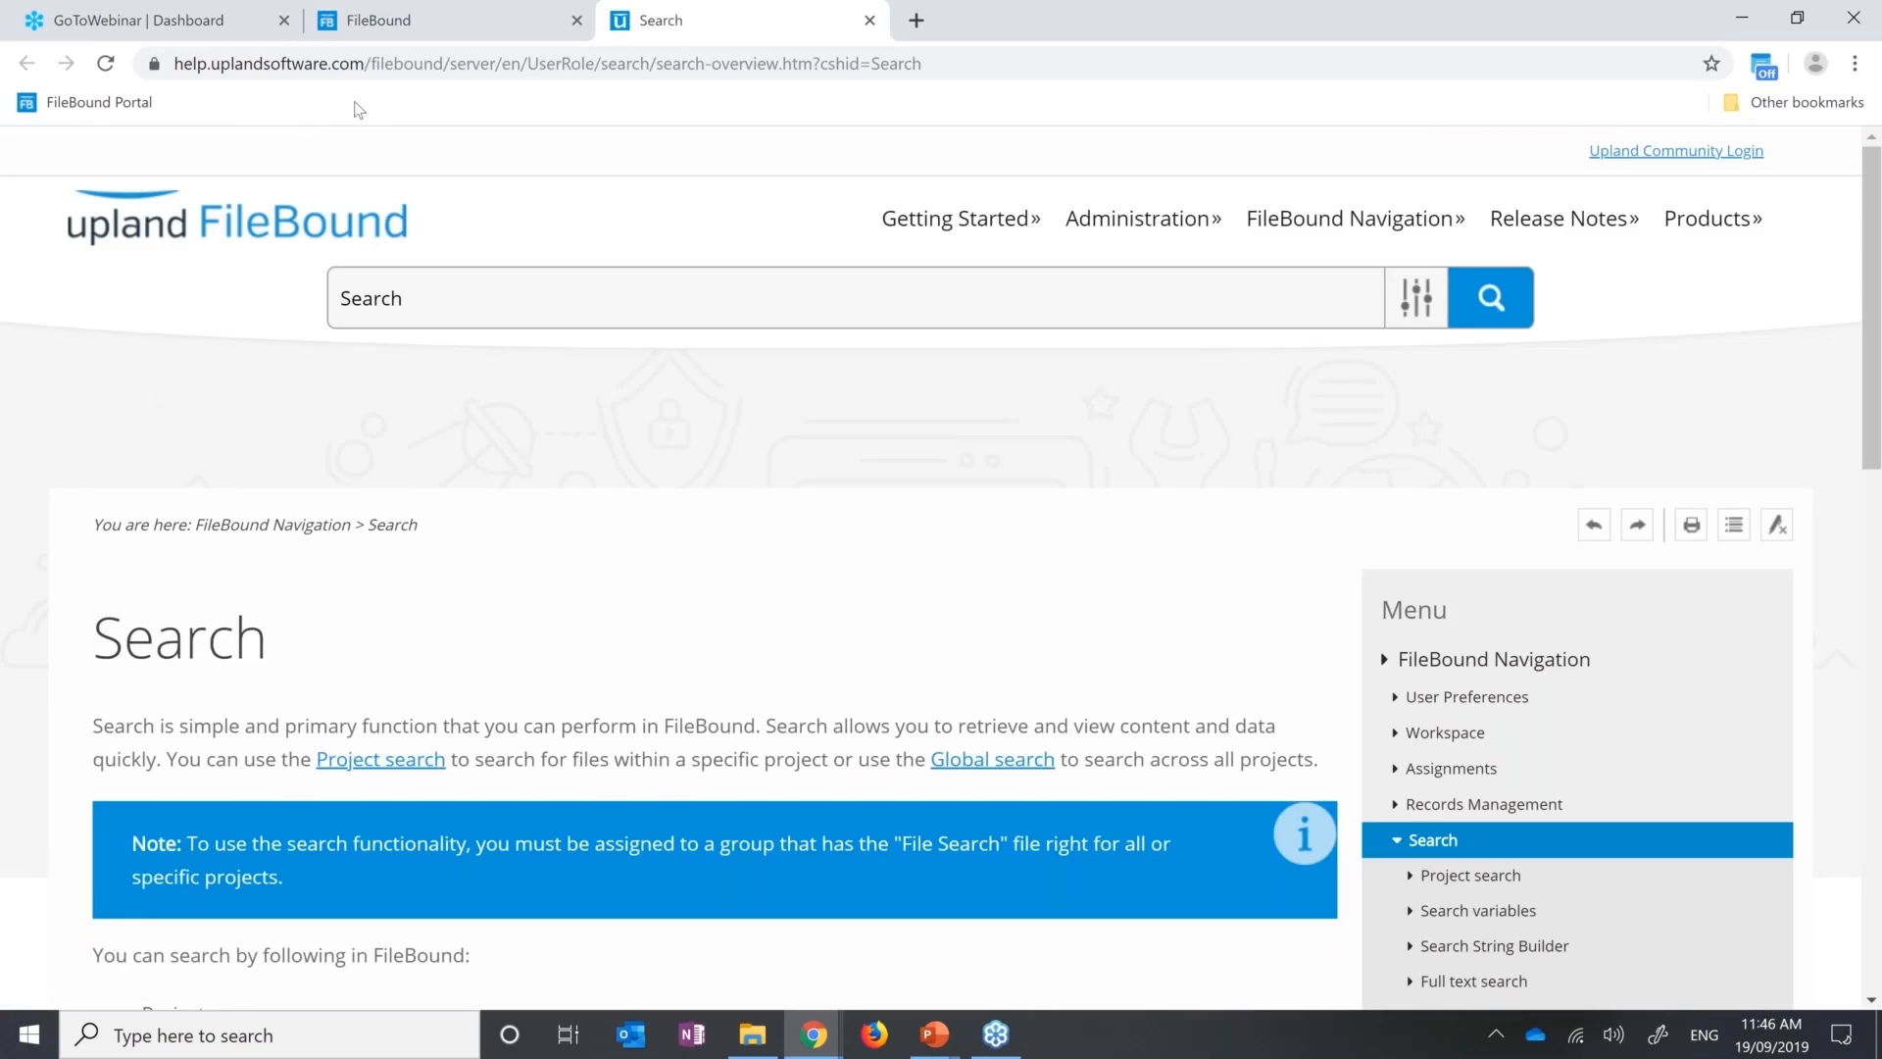
left_click(408, 31)
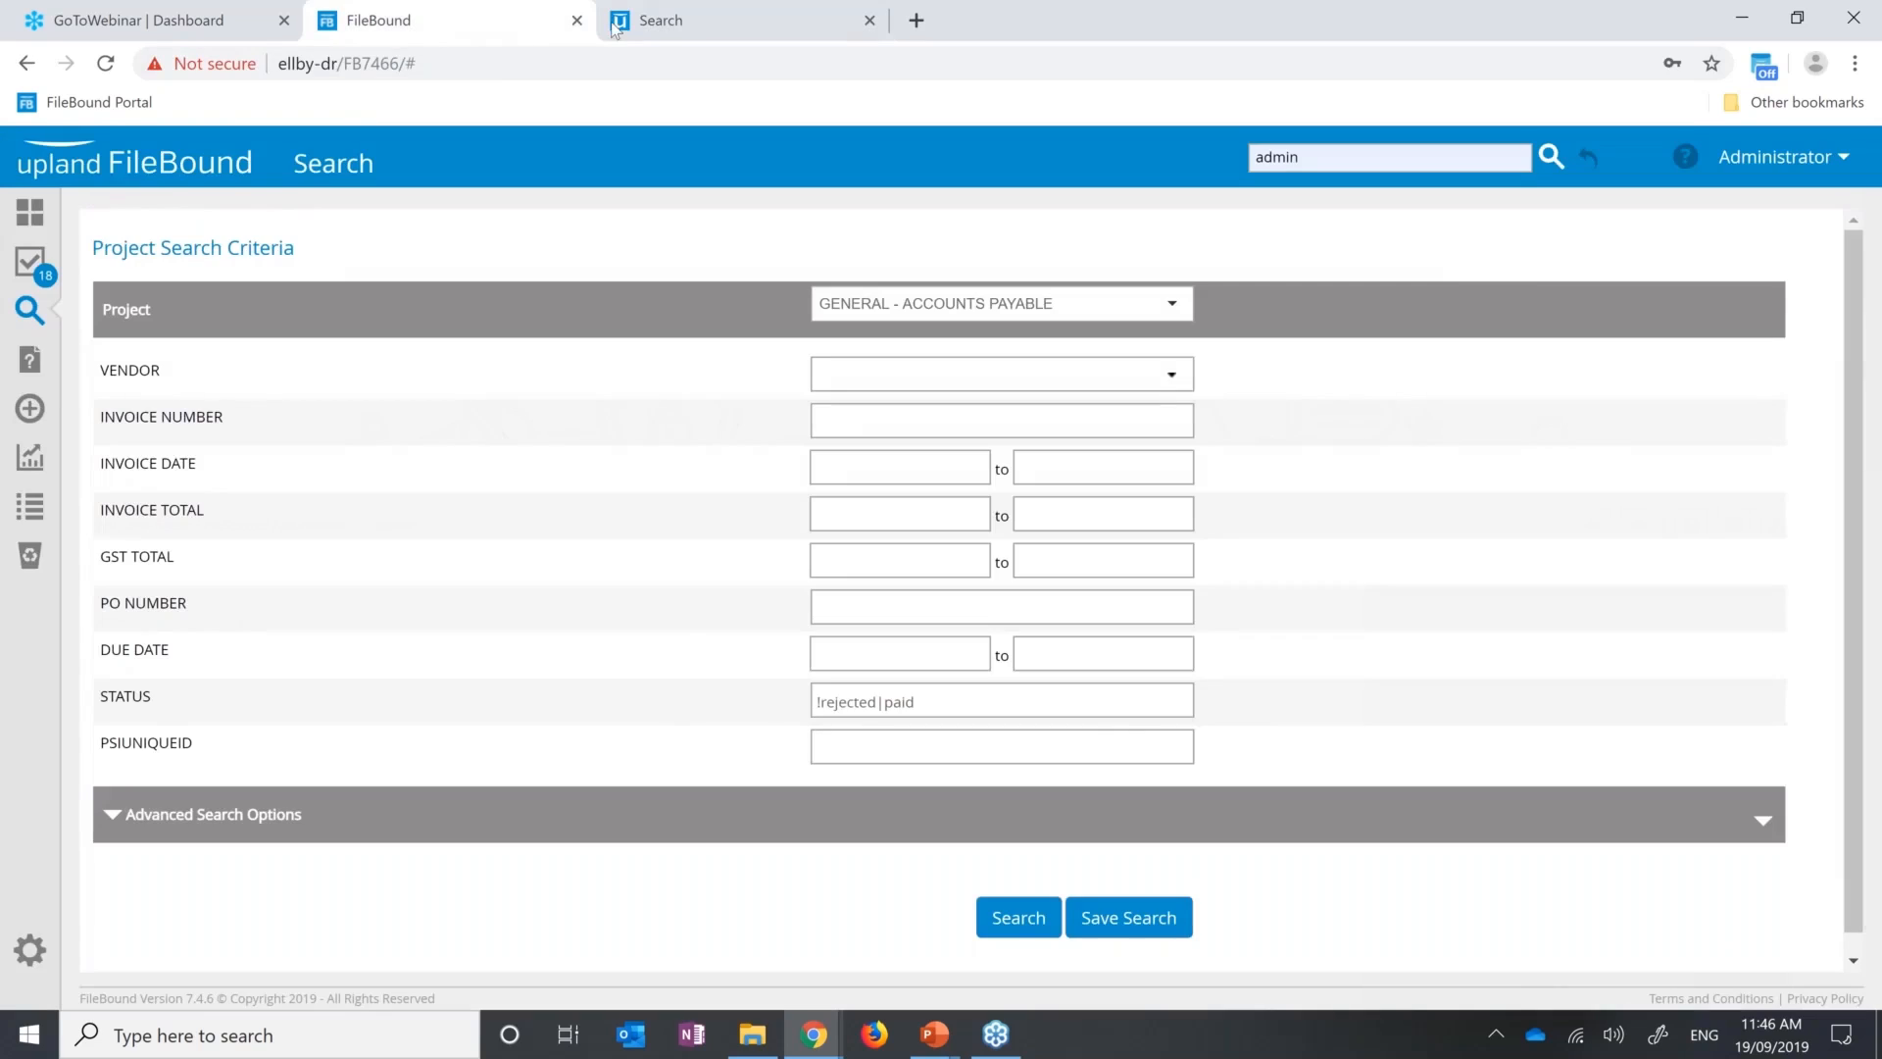
left_click(711, 32)
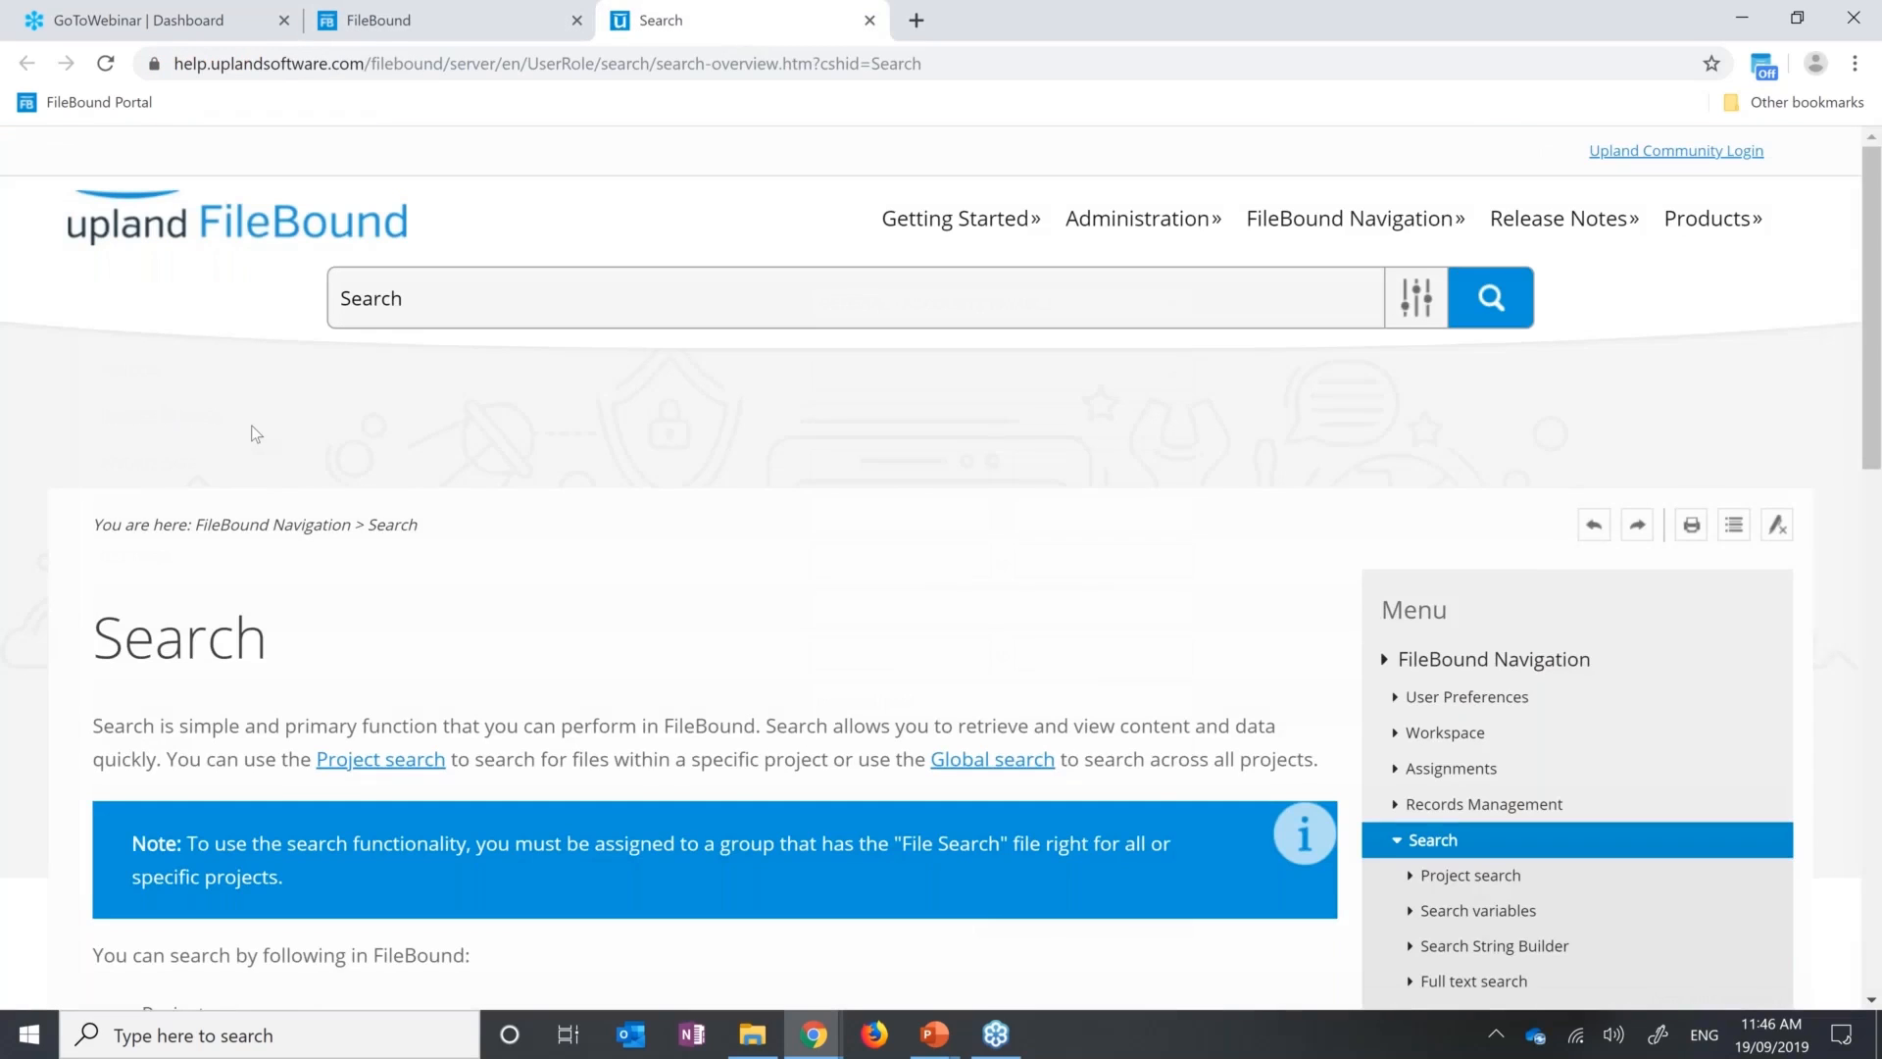
scroll(255, 435, "down", 1)
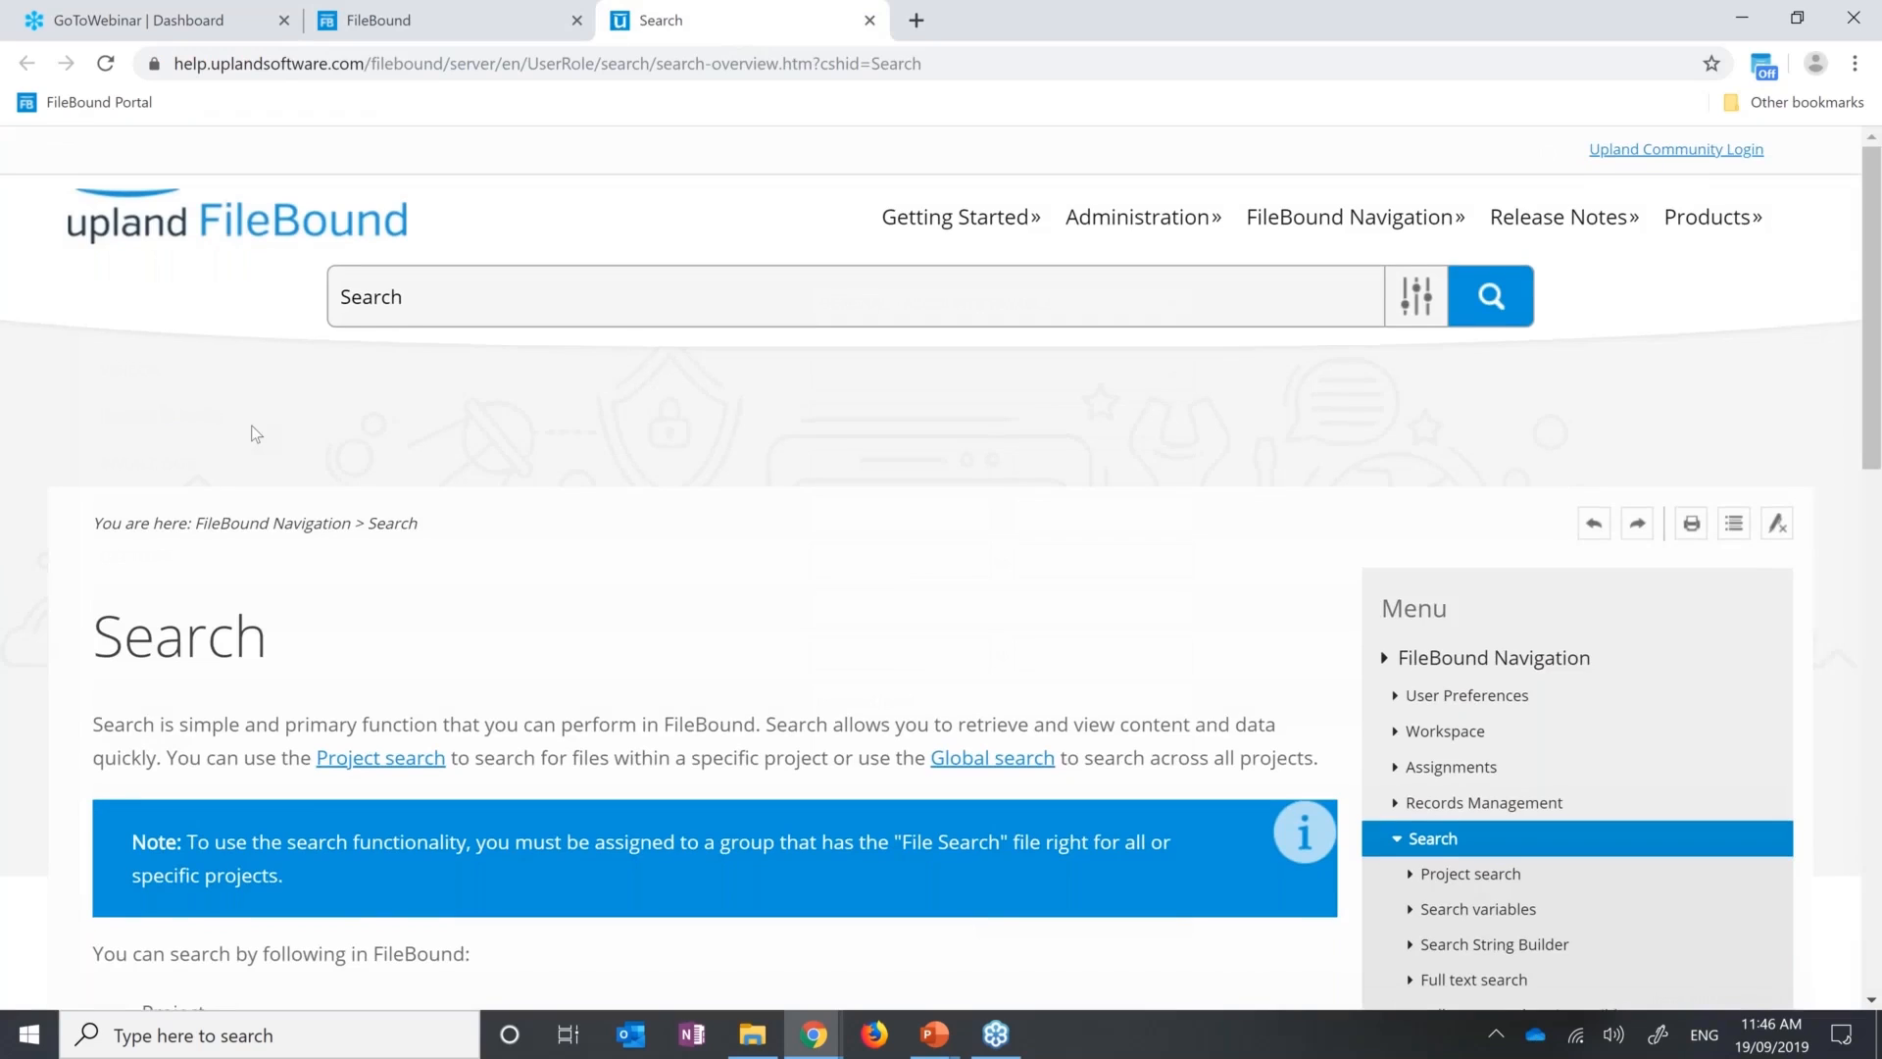
scroll(256, 434, "down", 3)
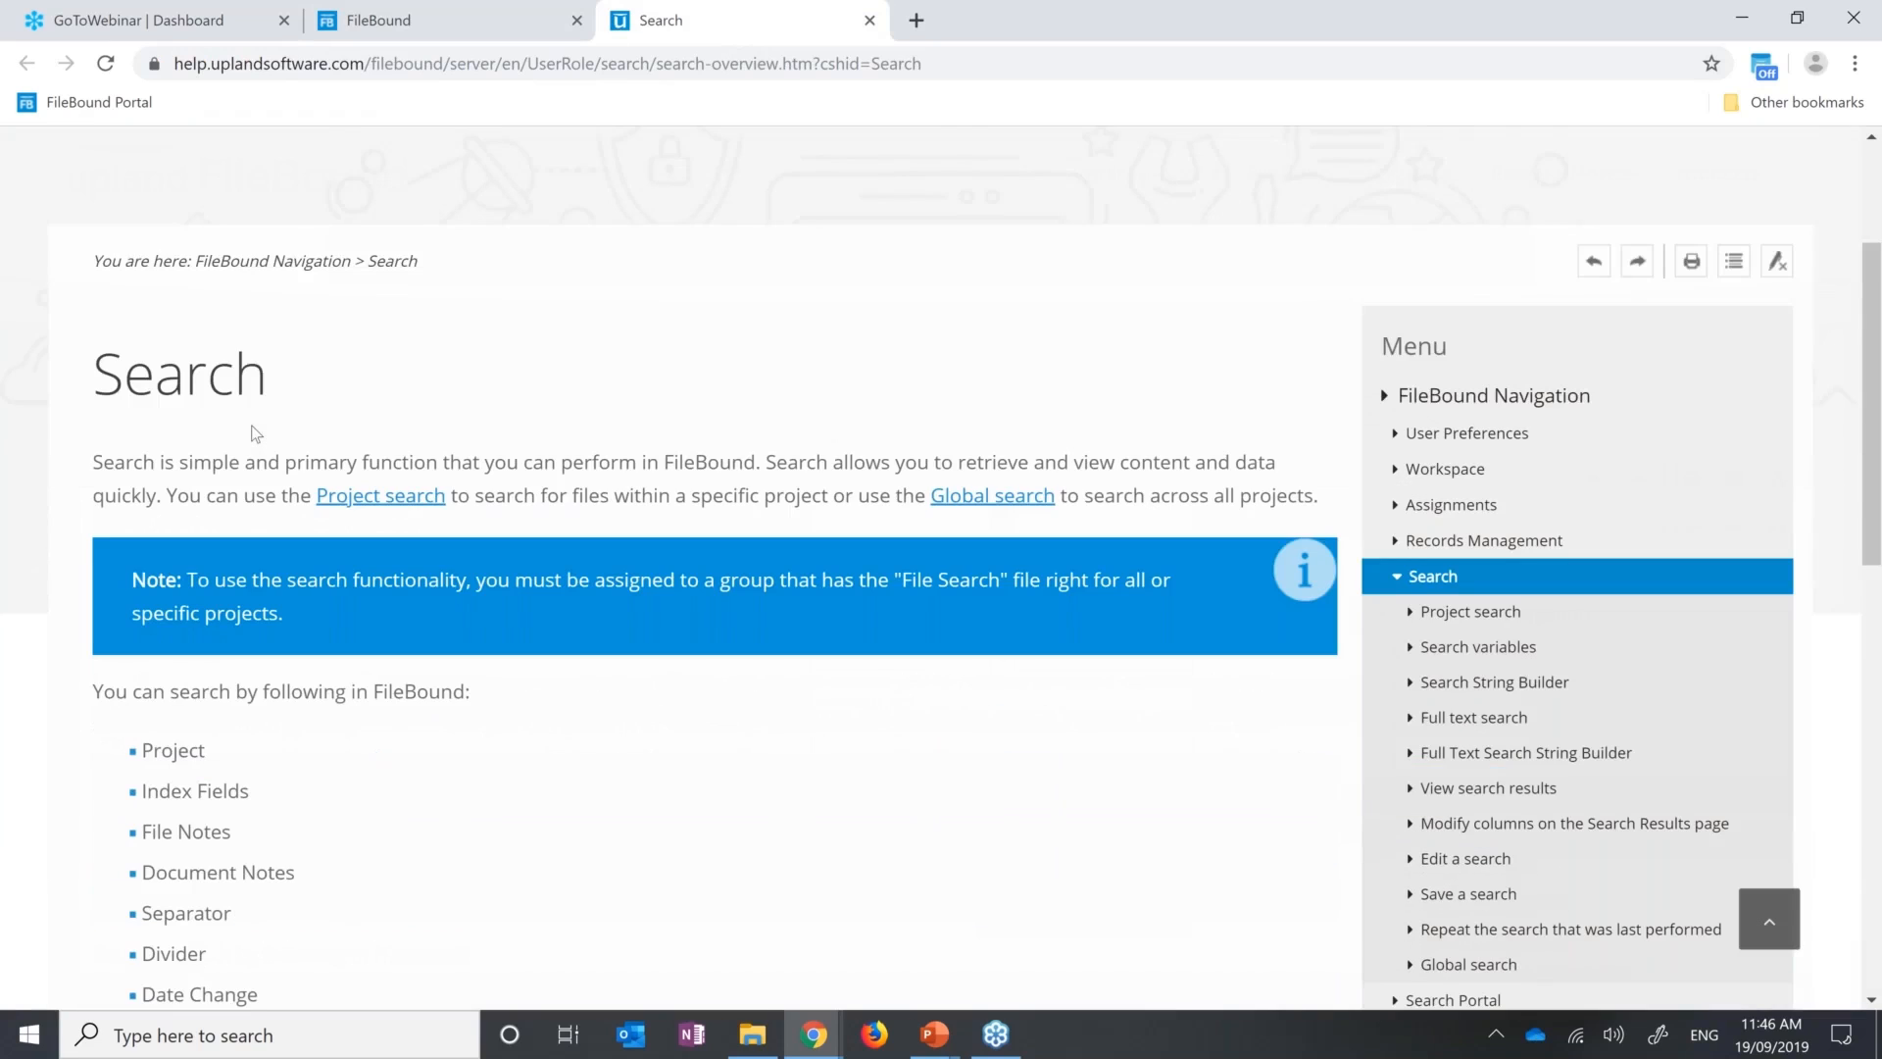
scroll(256, 434, "down", 2)
scroll(936, 628, "up", 4)
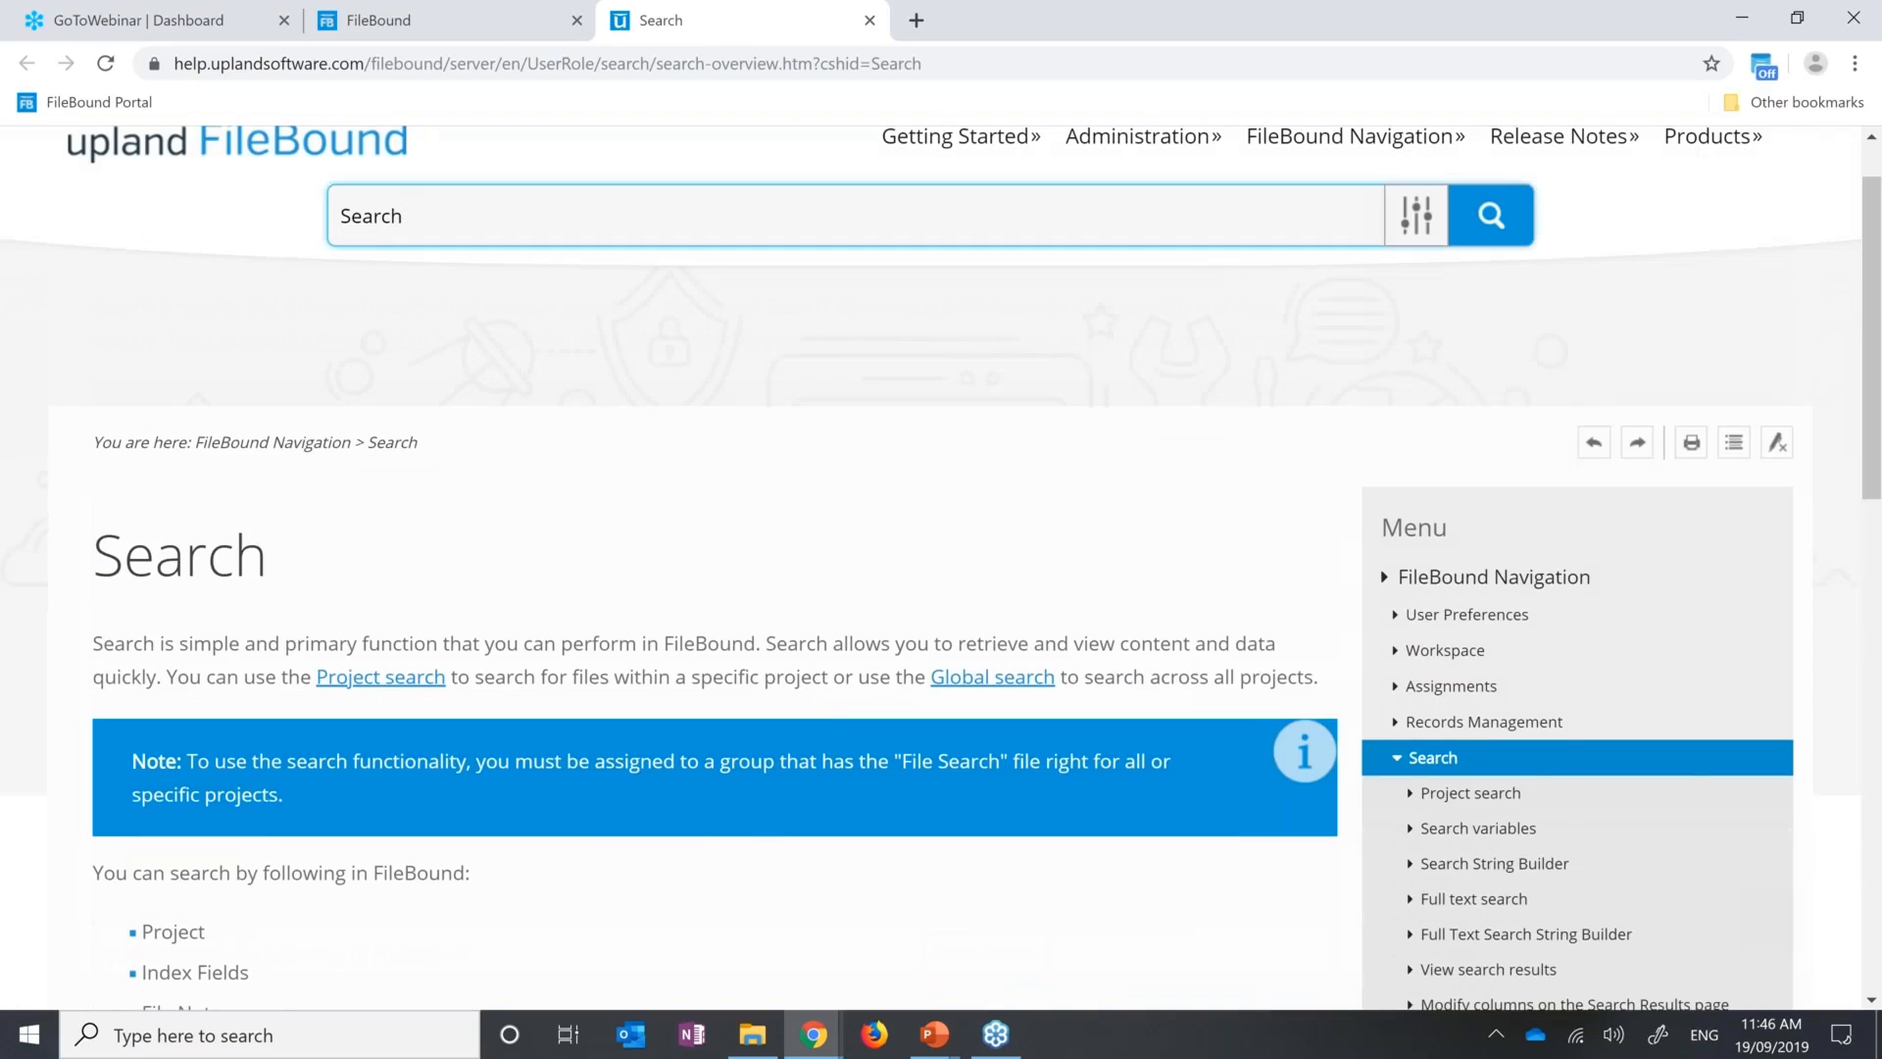
scroll(936, 629, "down", 2)
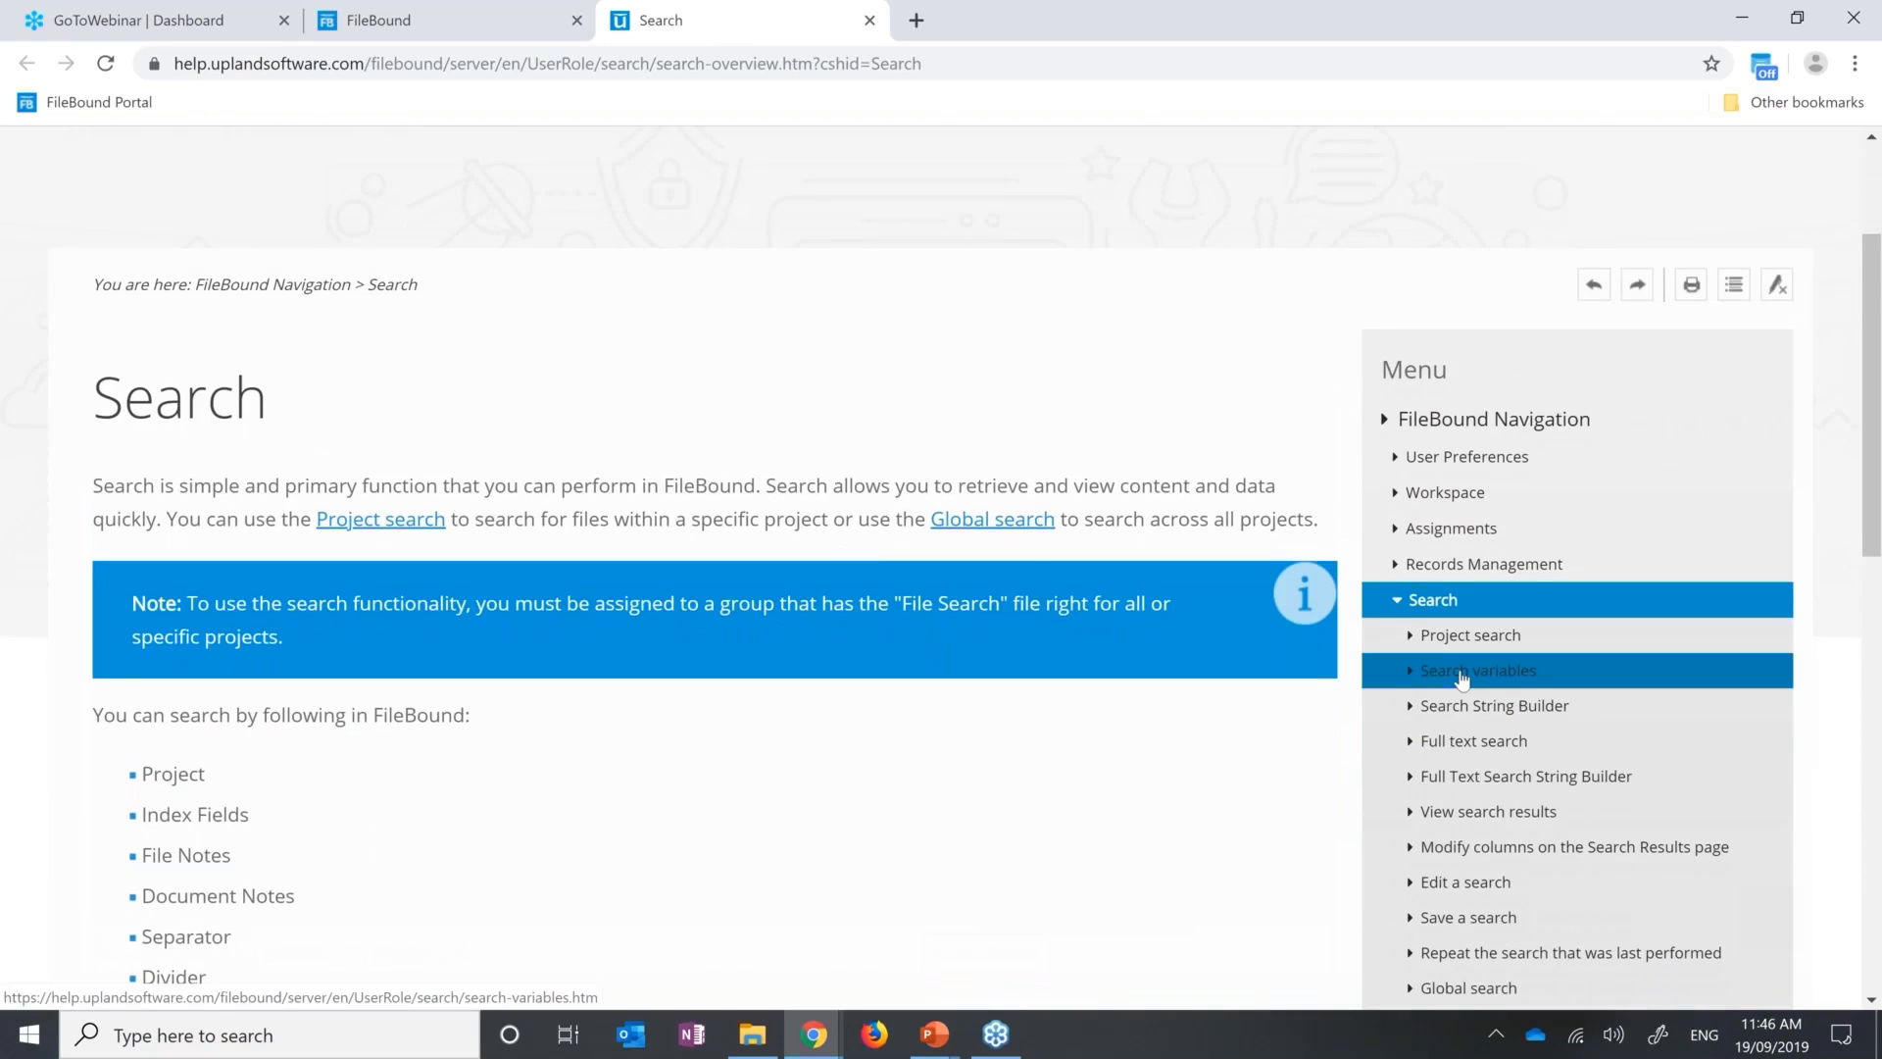
Read the Search variables help topic down to the Exclude and Or entries and compare them with the Status criterion entered in FileBound.
left_click(1462, 679)
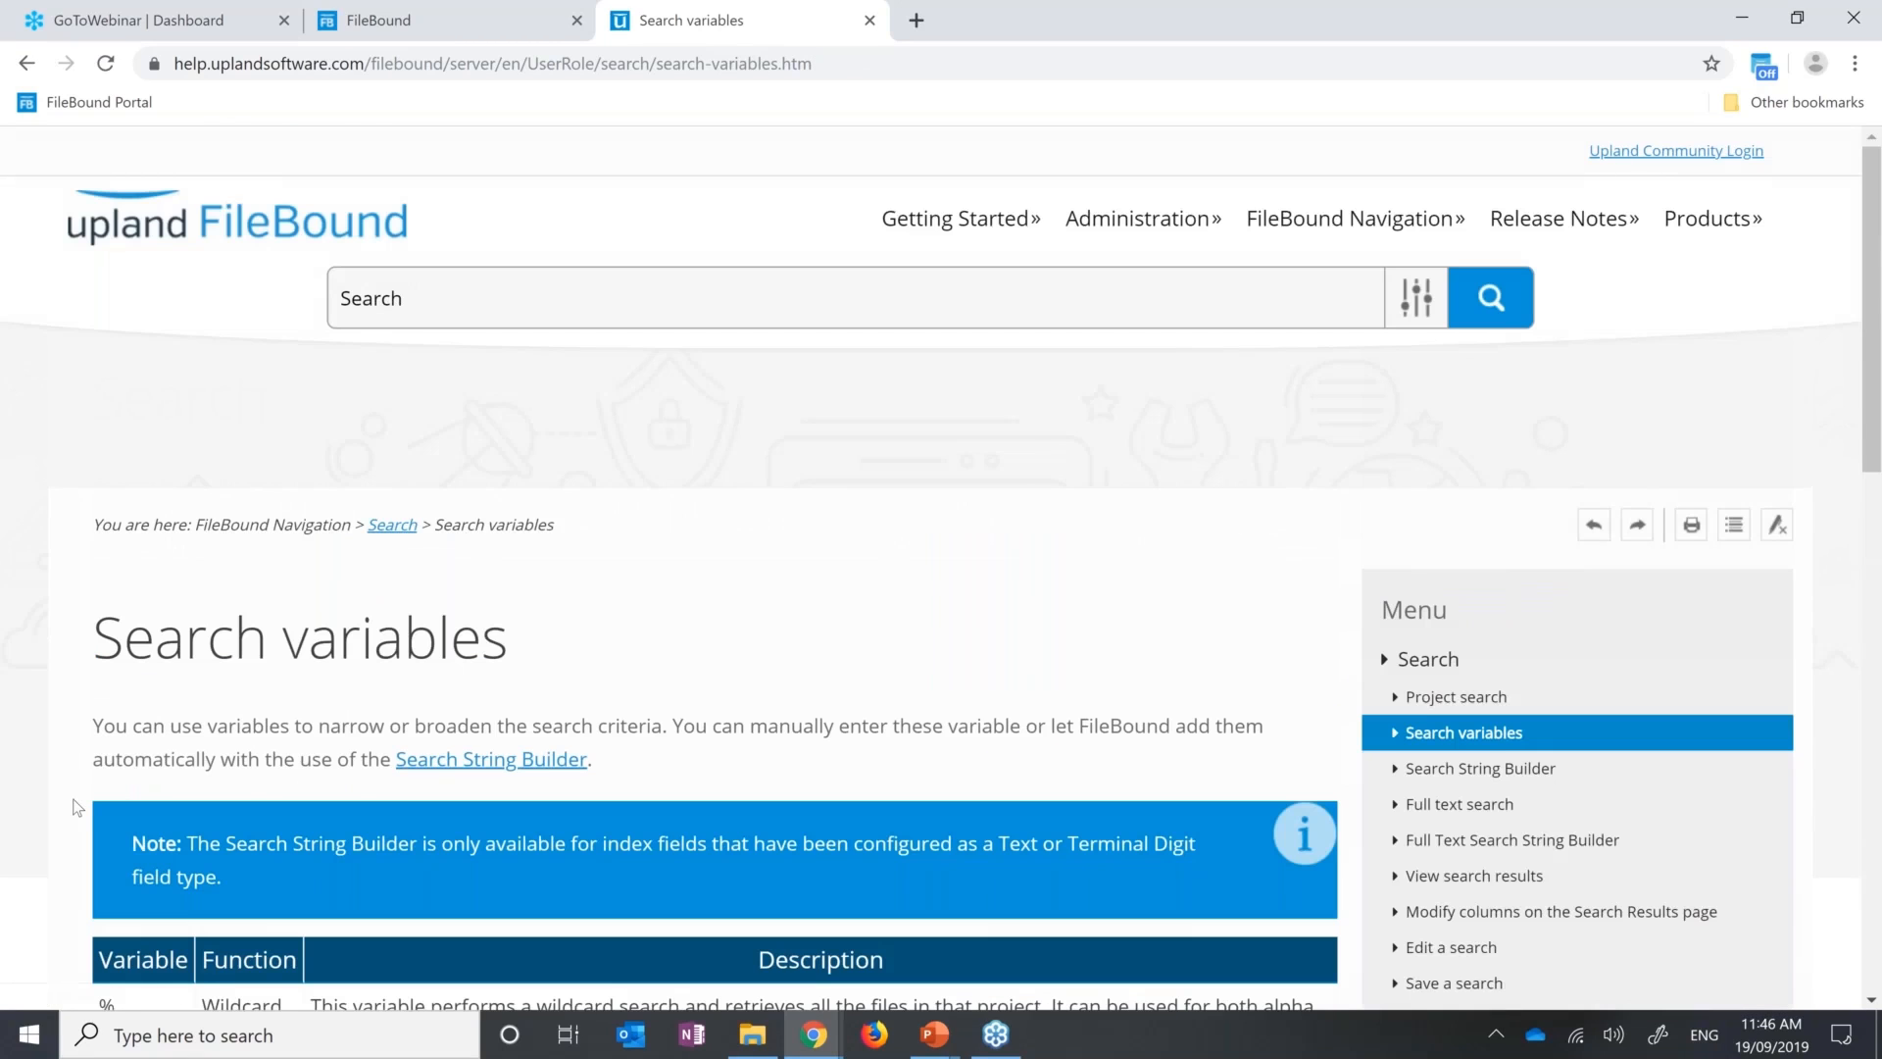
scroll(78, 807, "down", 1)
scroll(78, 806, "down", 3)
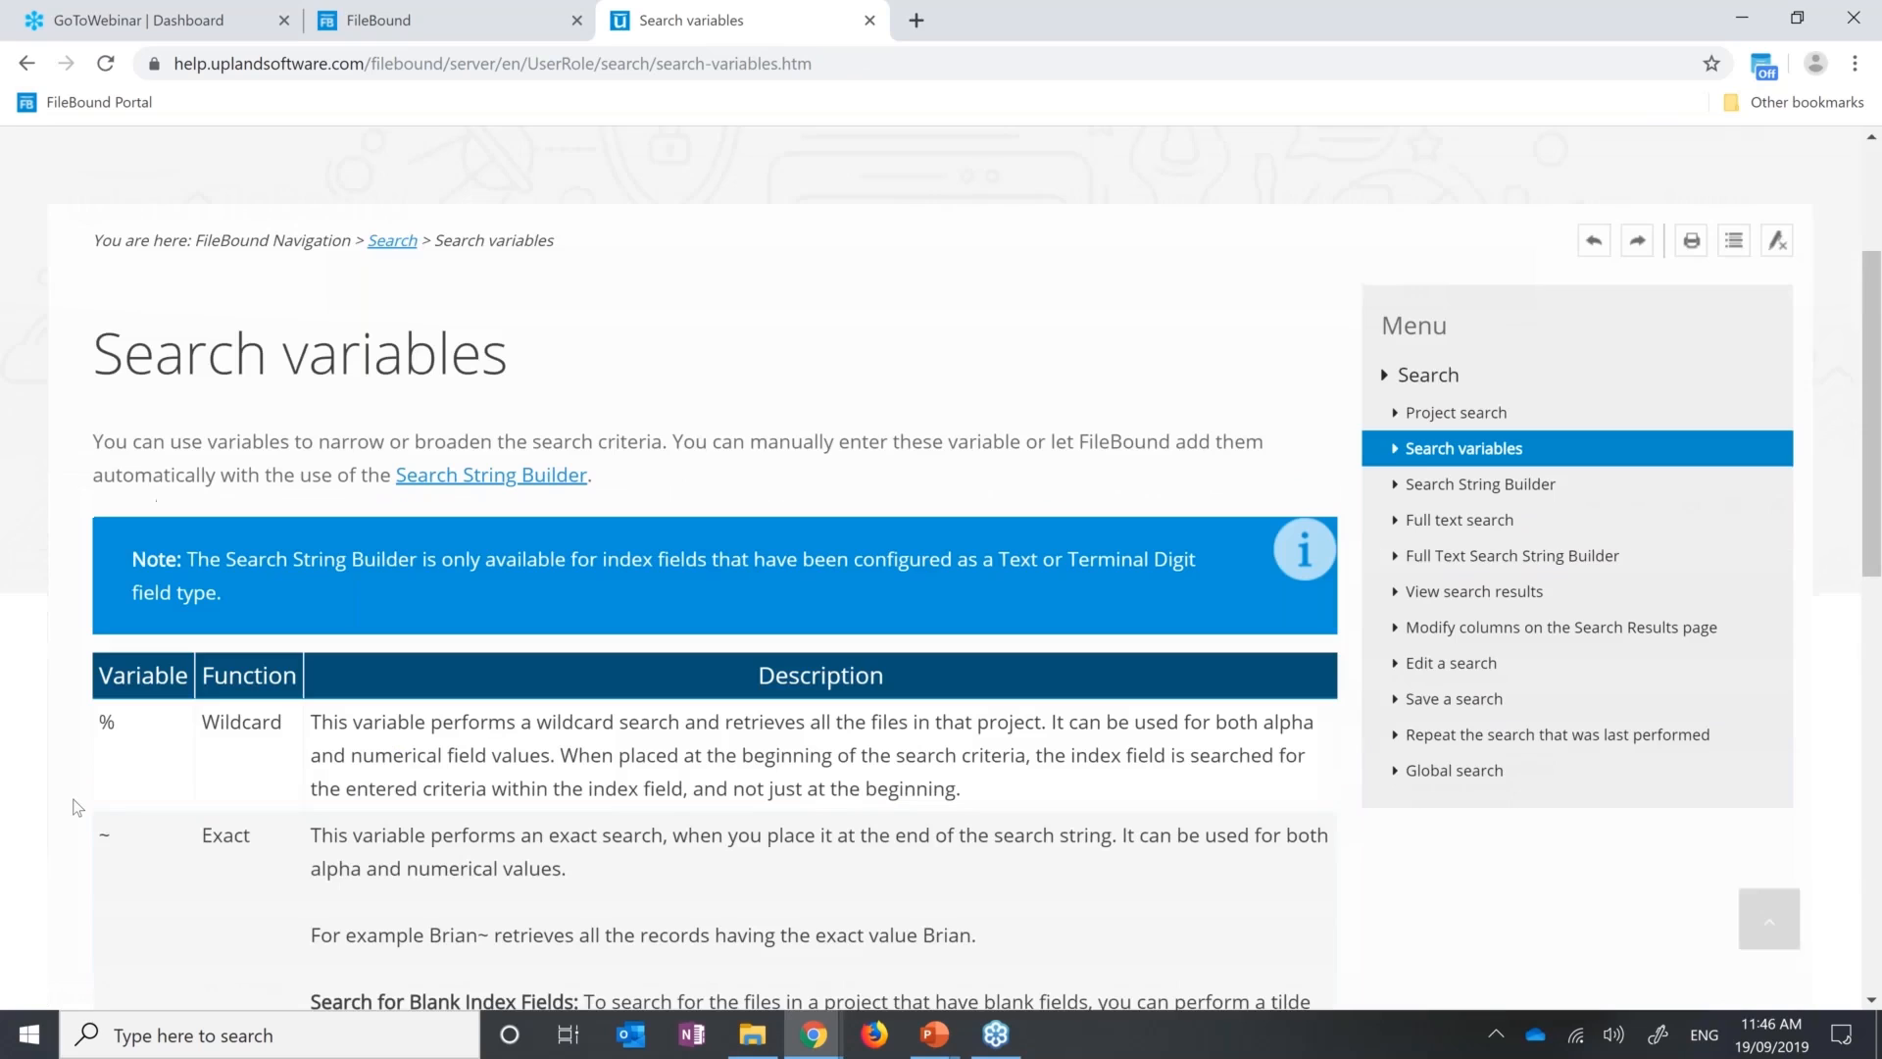
scroll(78, 807, "down", 2)
scroll(77, 807, "down", 3)
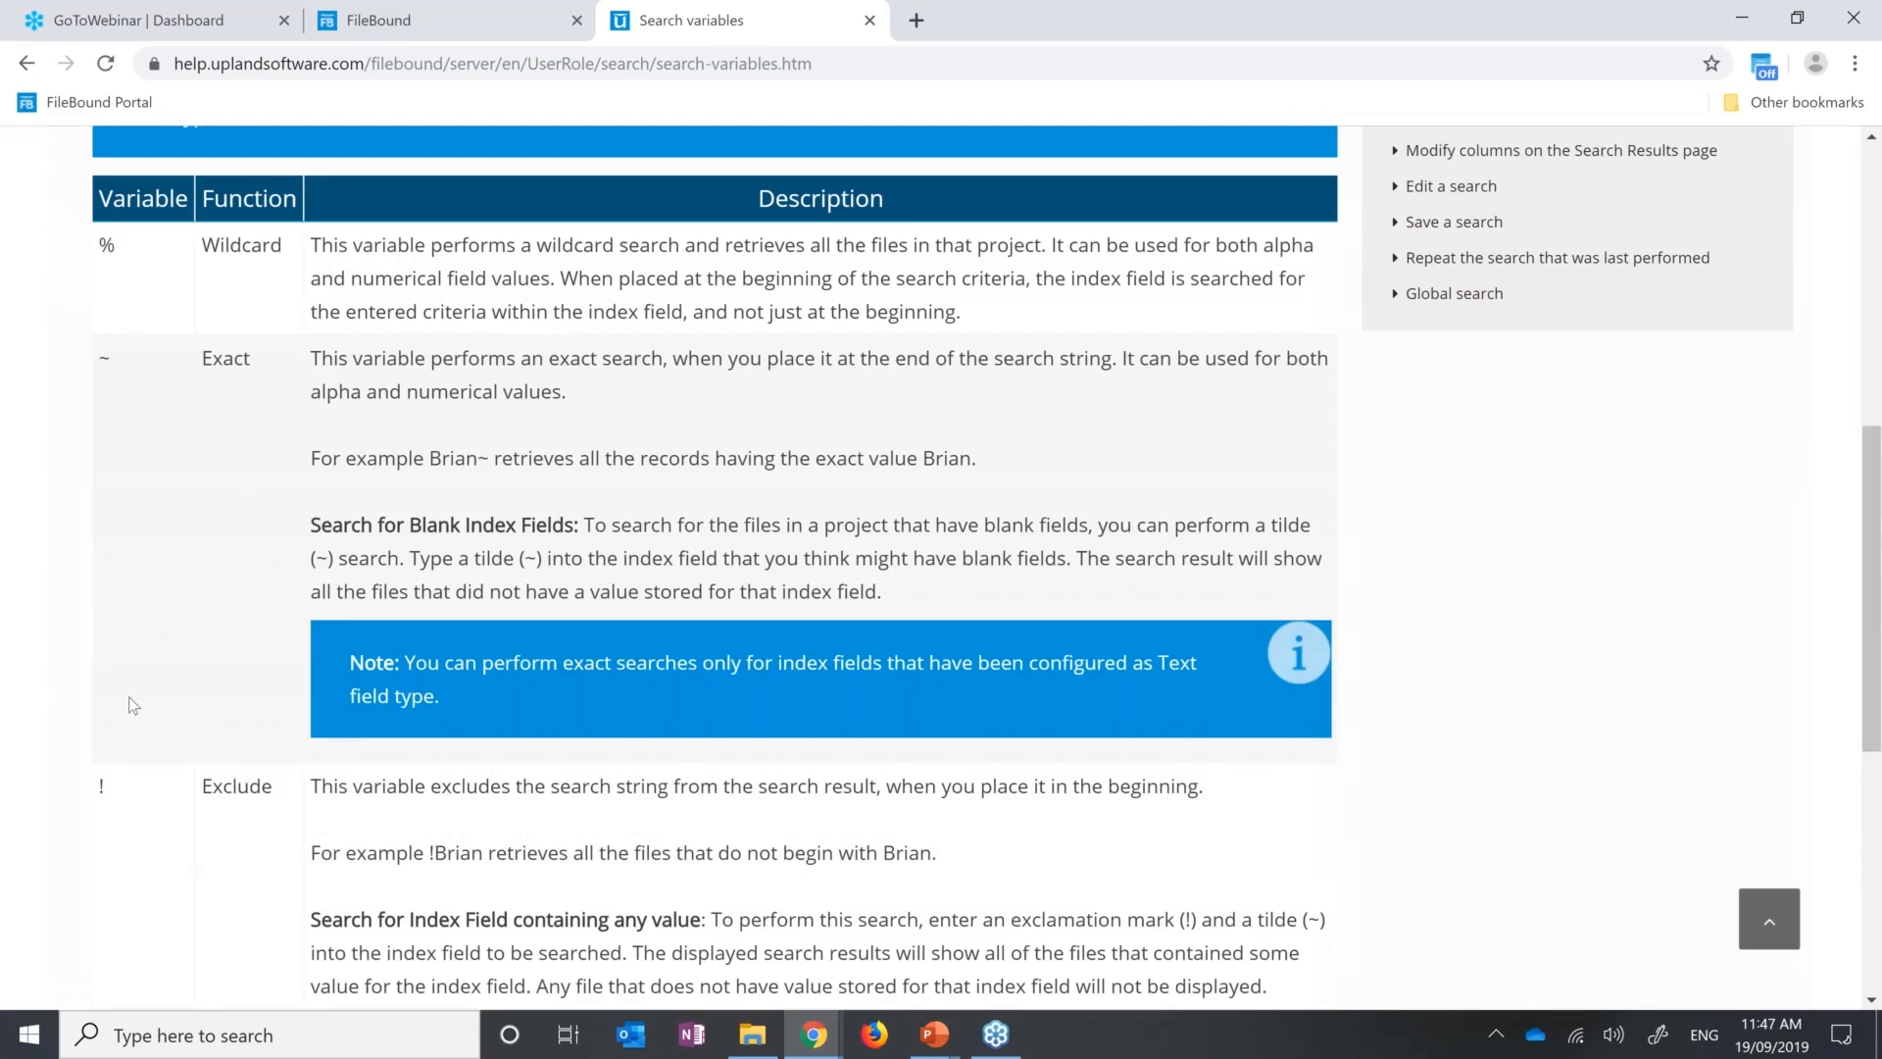
scroll(134, 705, "down", 4)
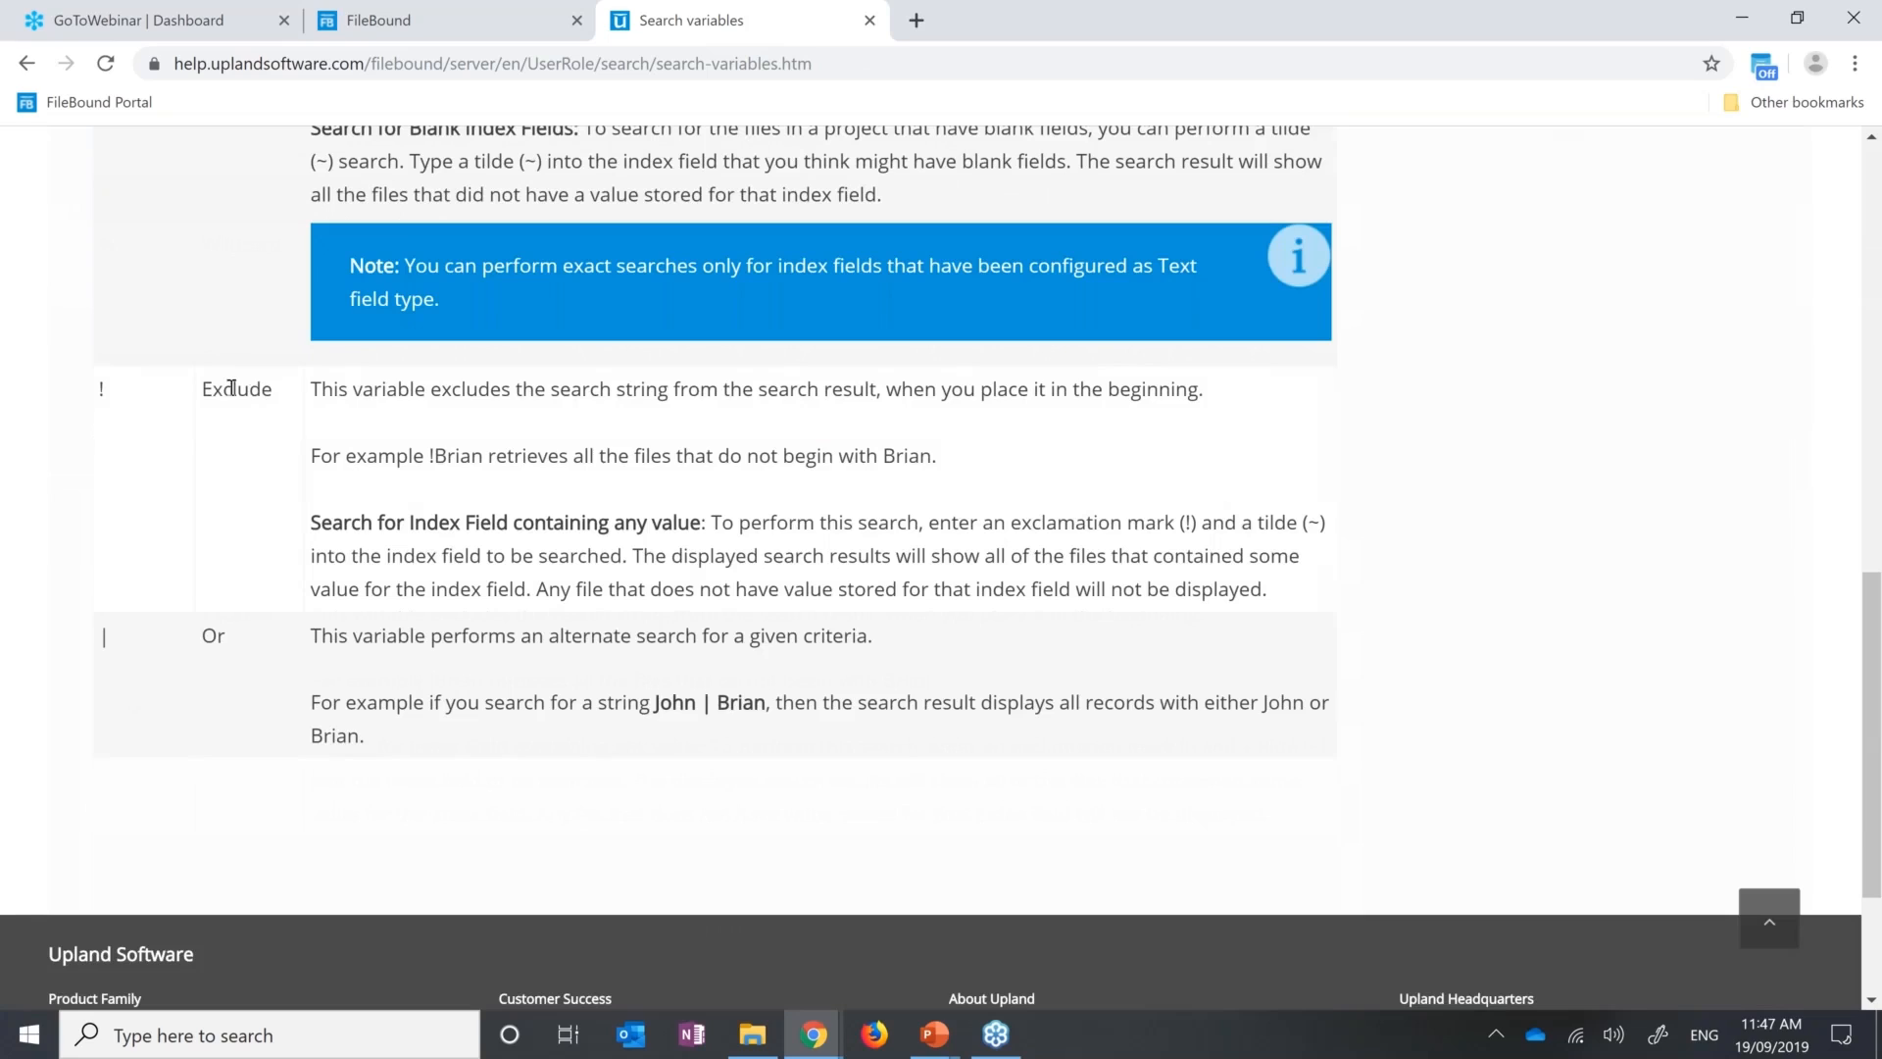
left_click(479, 23)
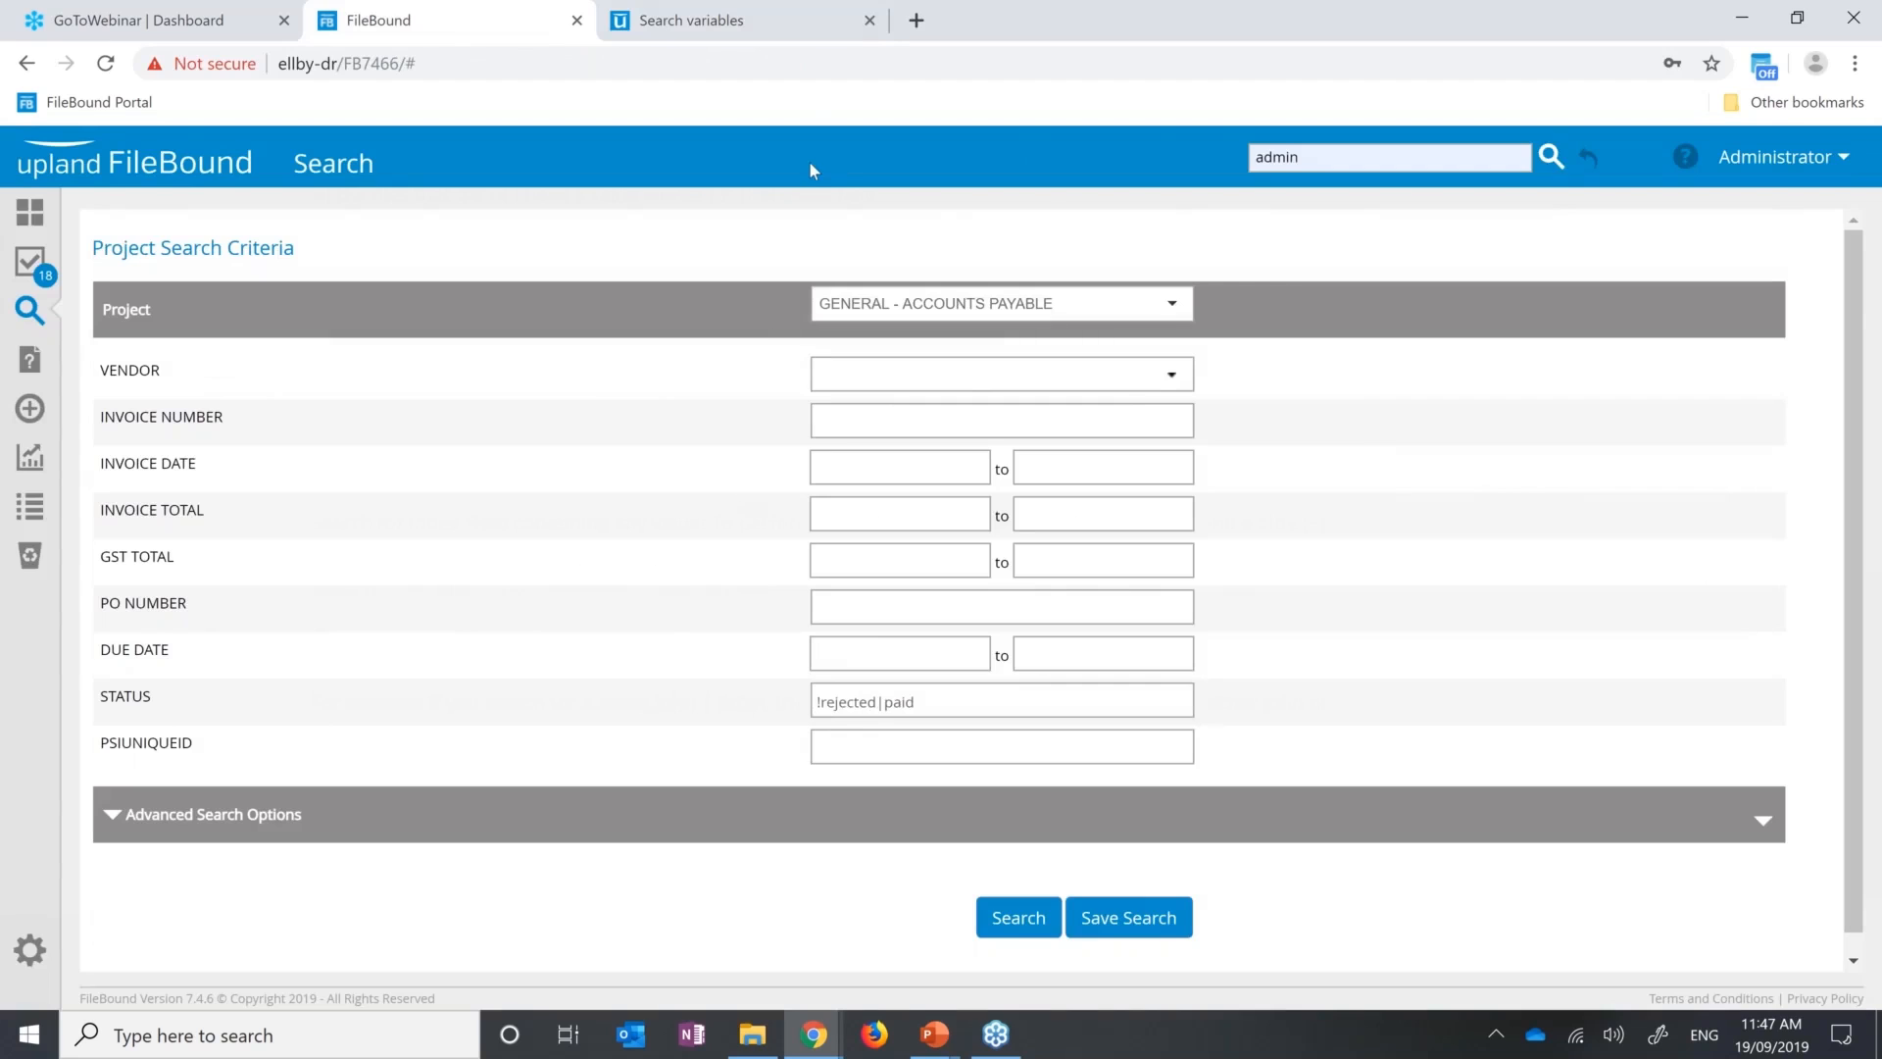
left_click(771, 36)
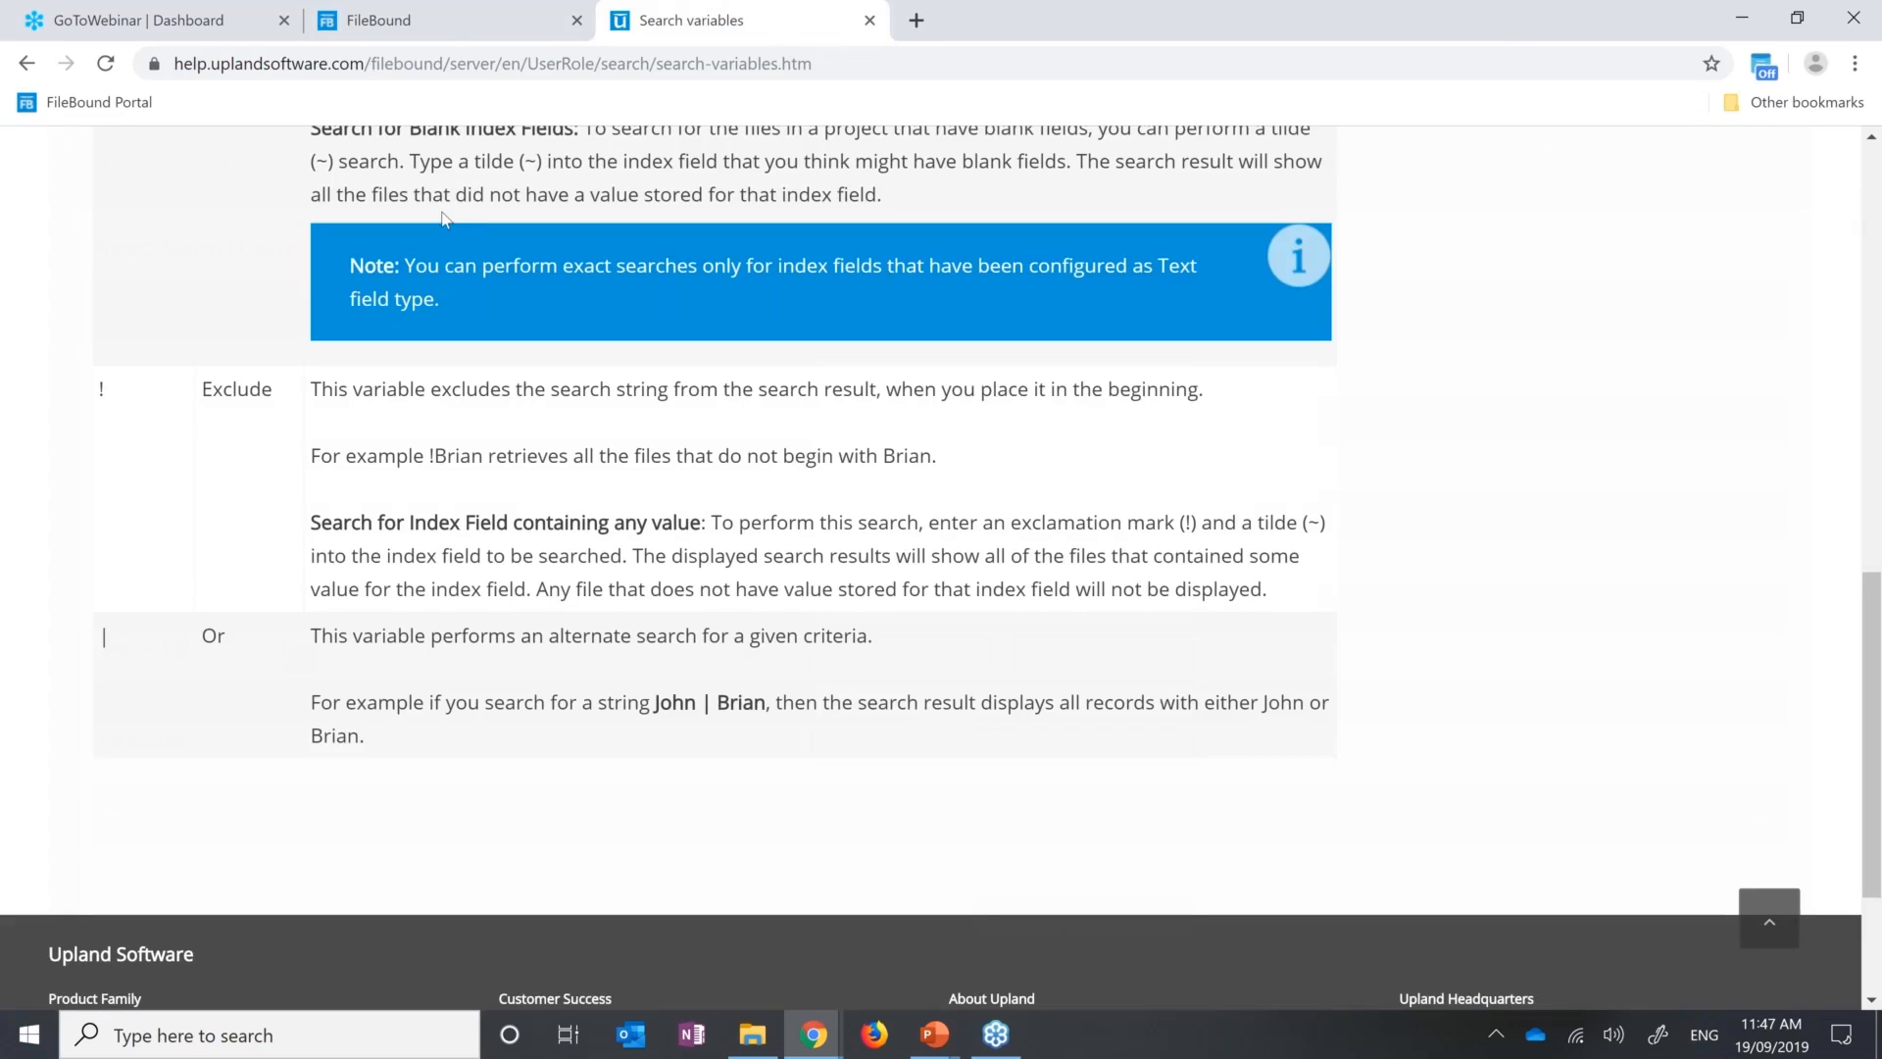
left_click(412, 19)
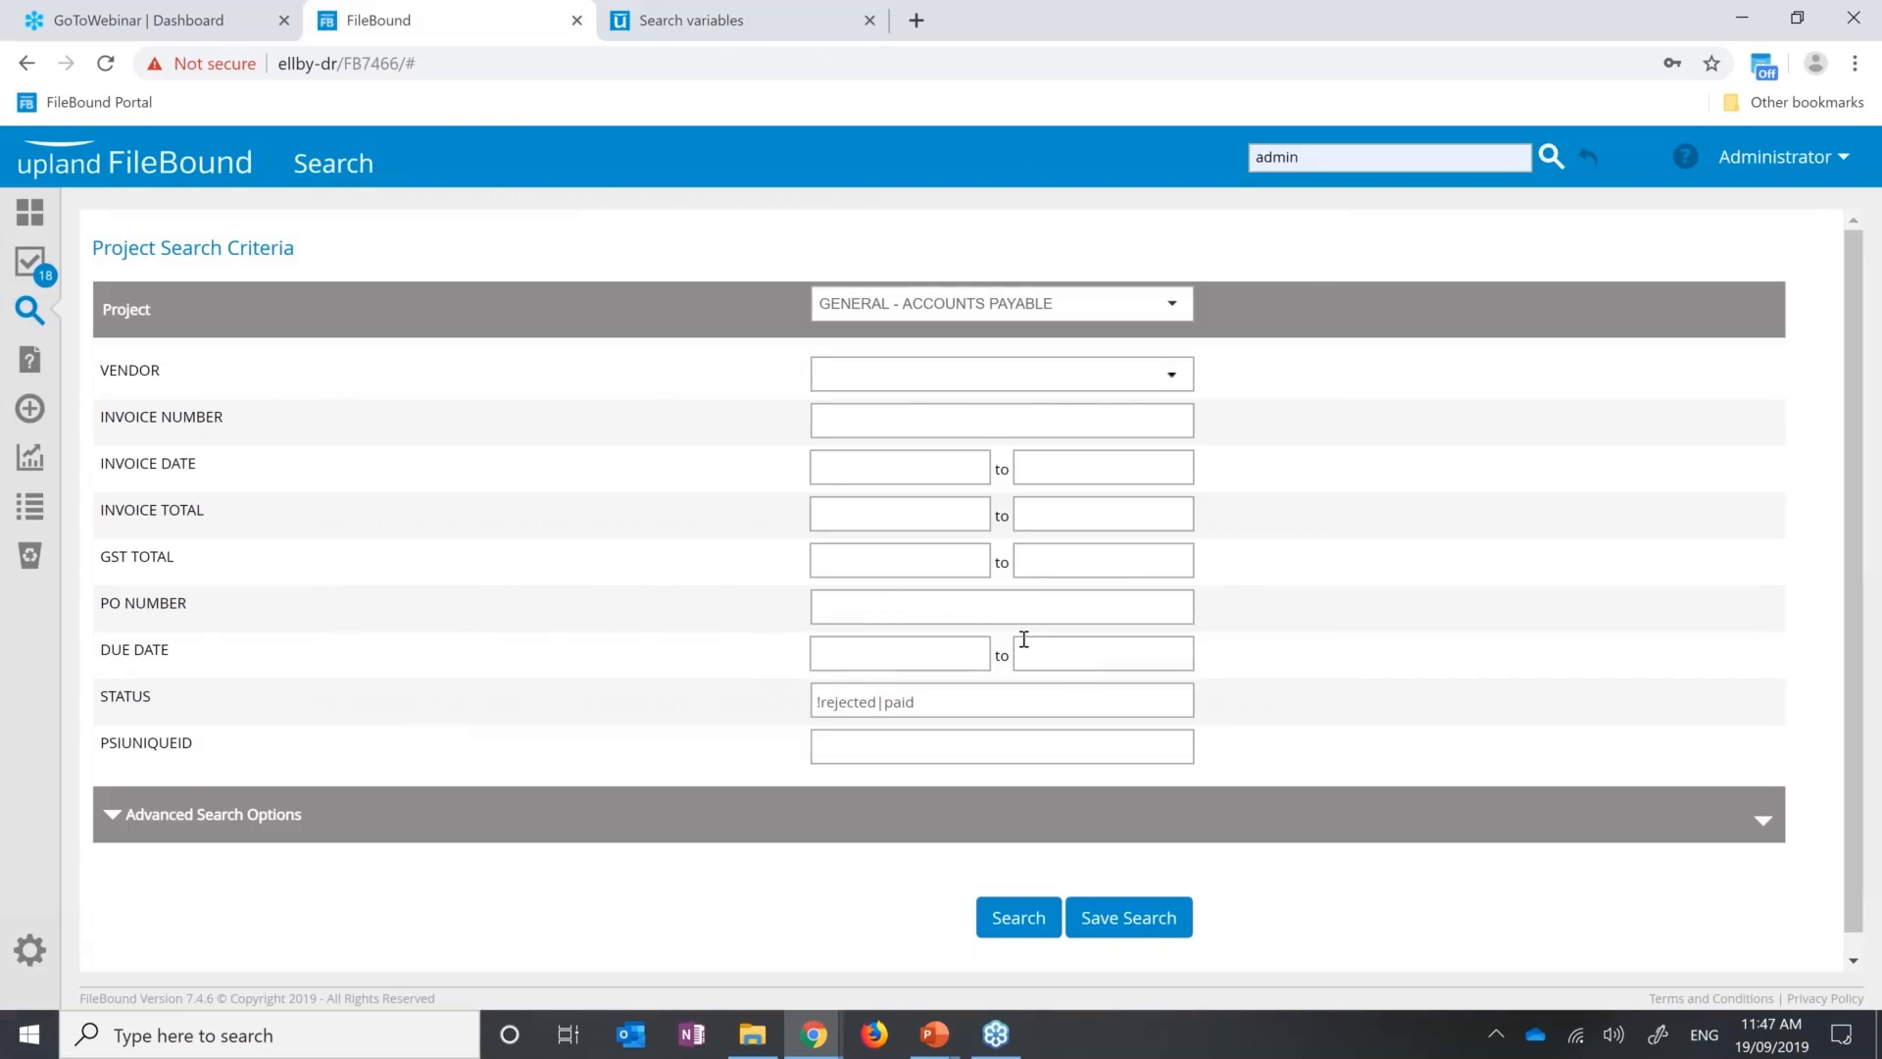
Run the accounts payable search and check the Status column of the results.
left_click(1018, 920)
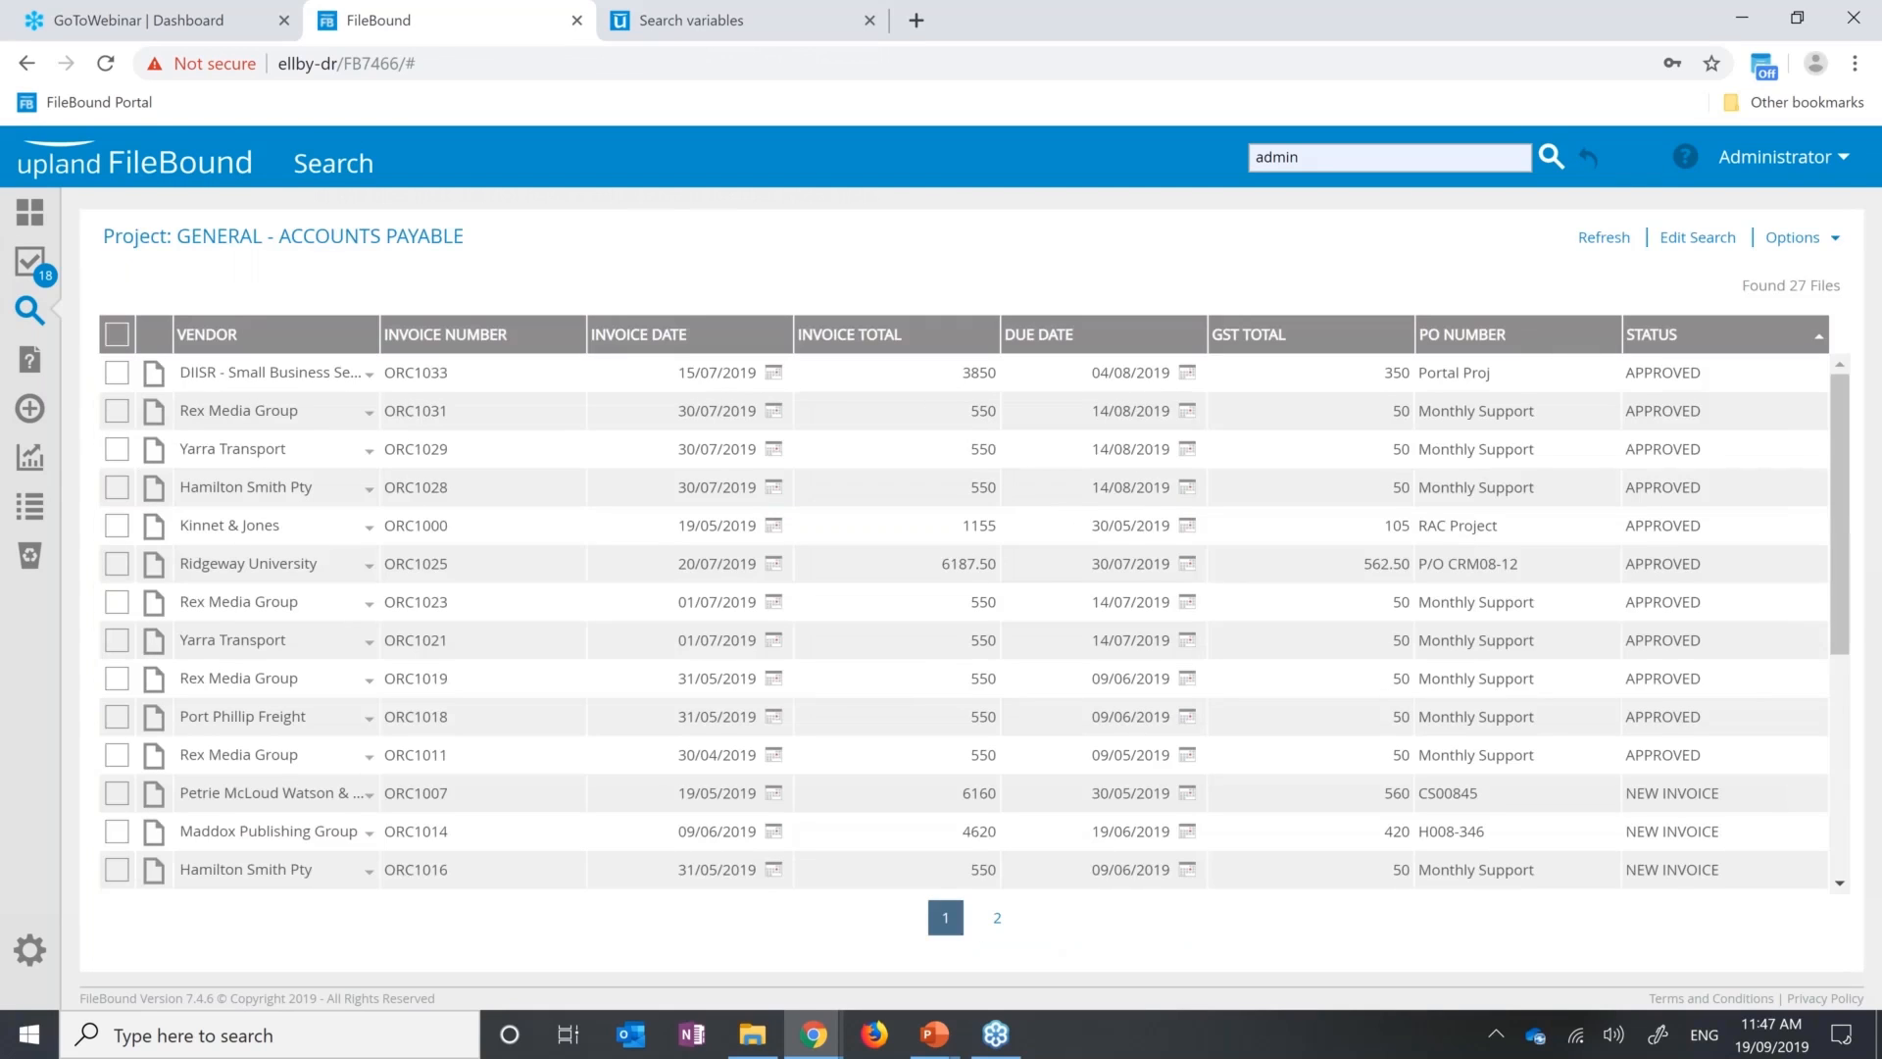
left_click(1687, 384)
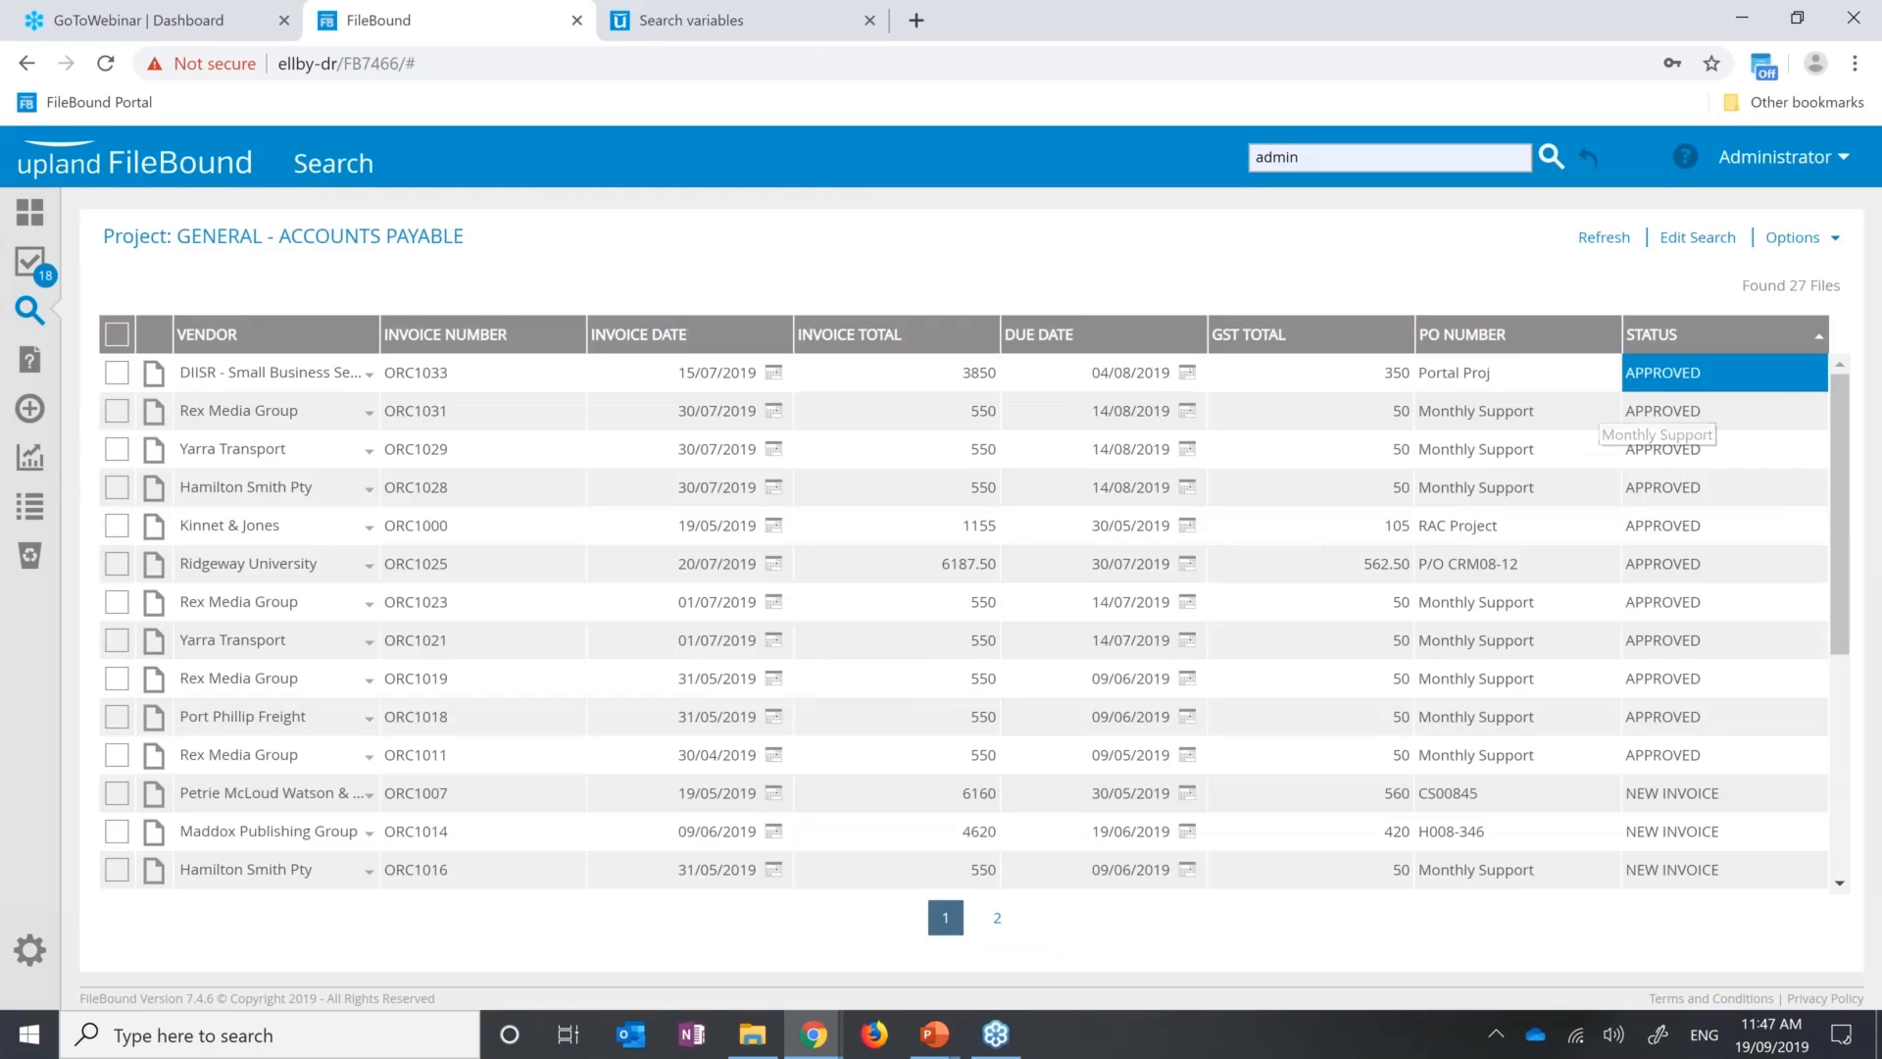
left_click(1690, 404)
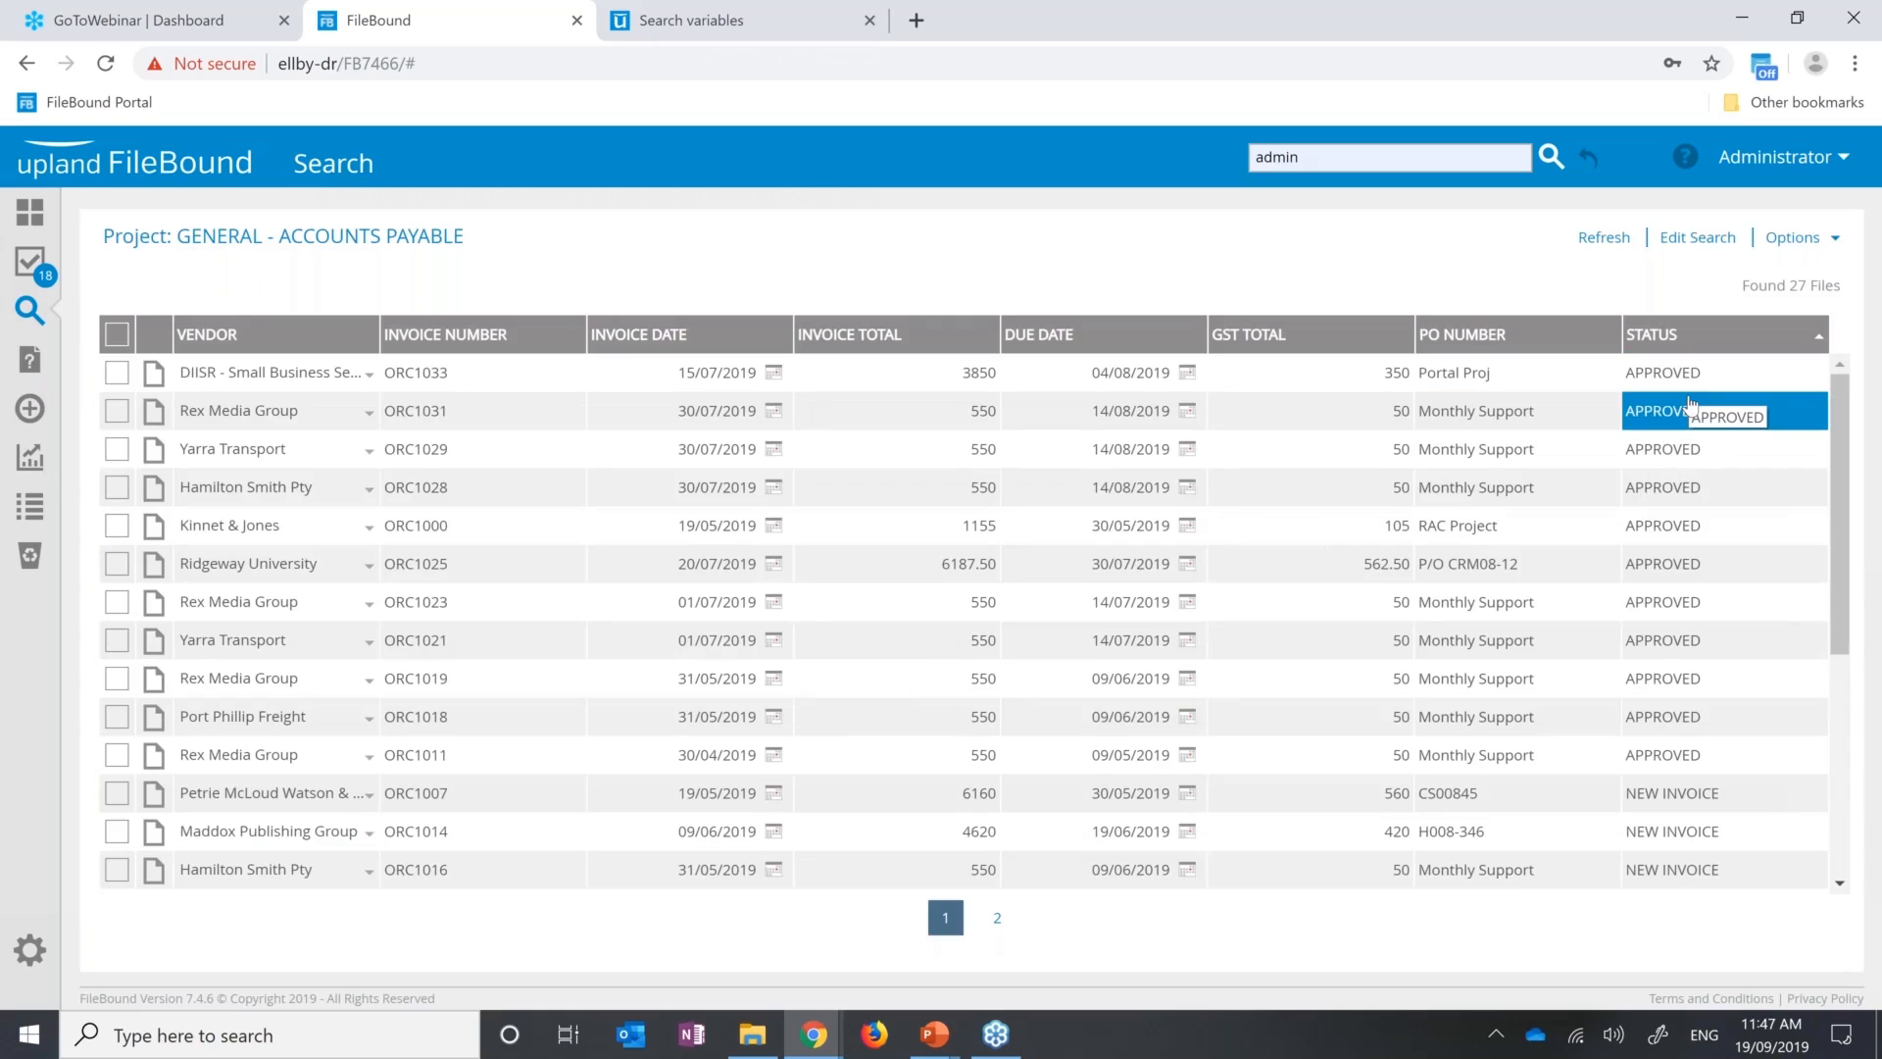
Start a fresh accounts payable project search with Status set to !rejected|paid and run it.
left_click(29, 309)
left_click(855, 704)
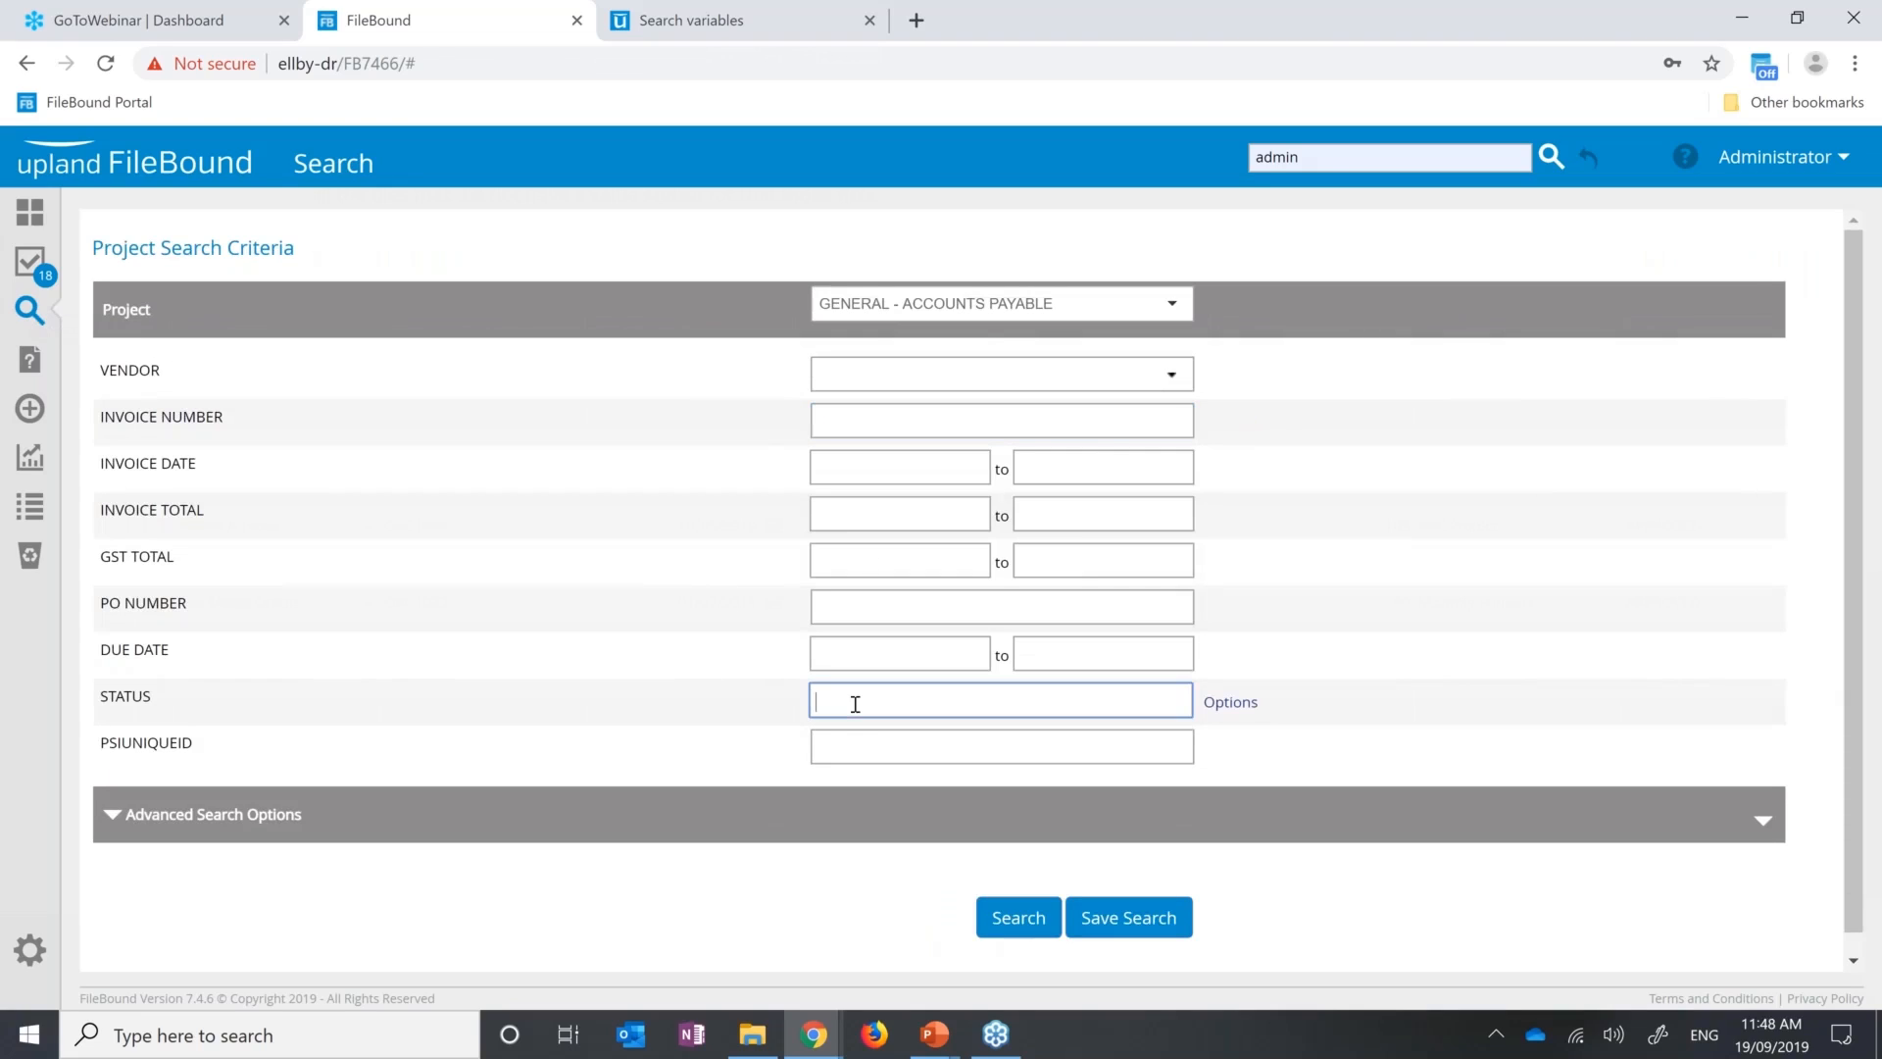
type("!rejected|paid")
left_click(1025, 916)
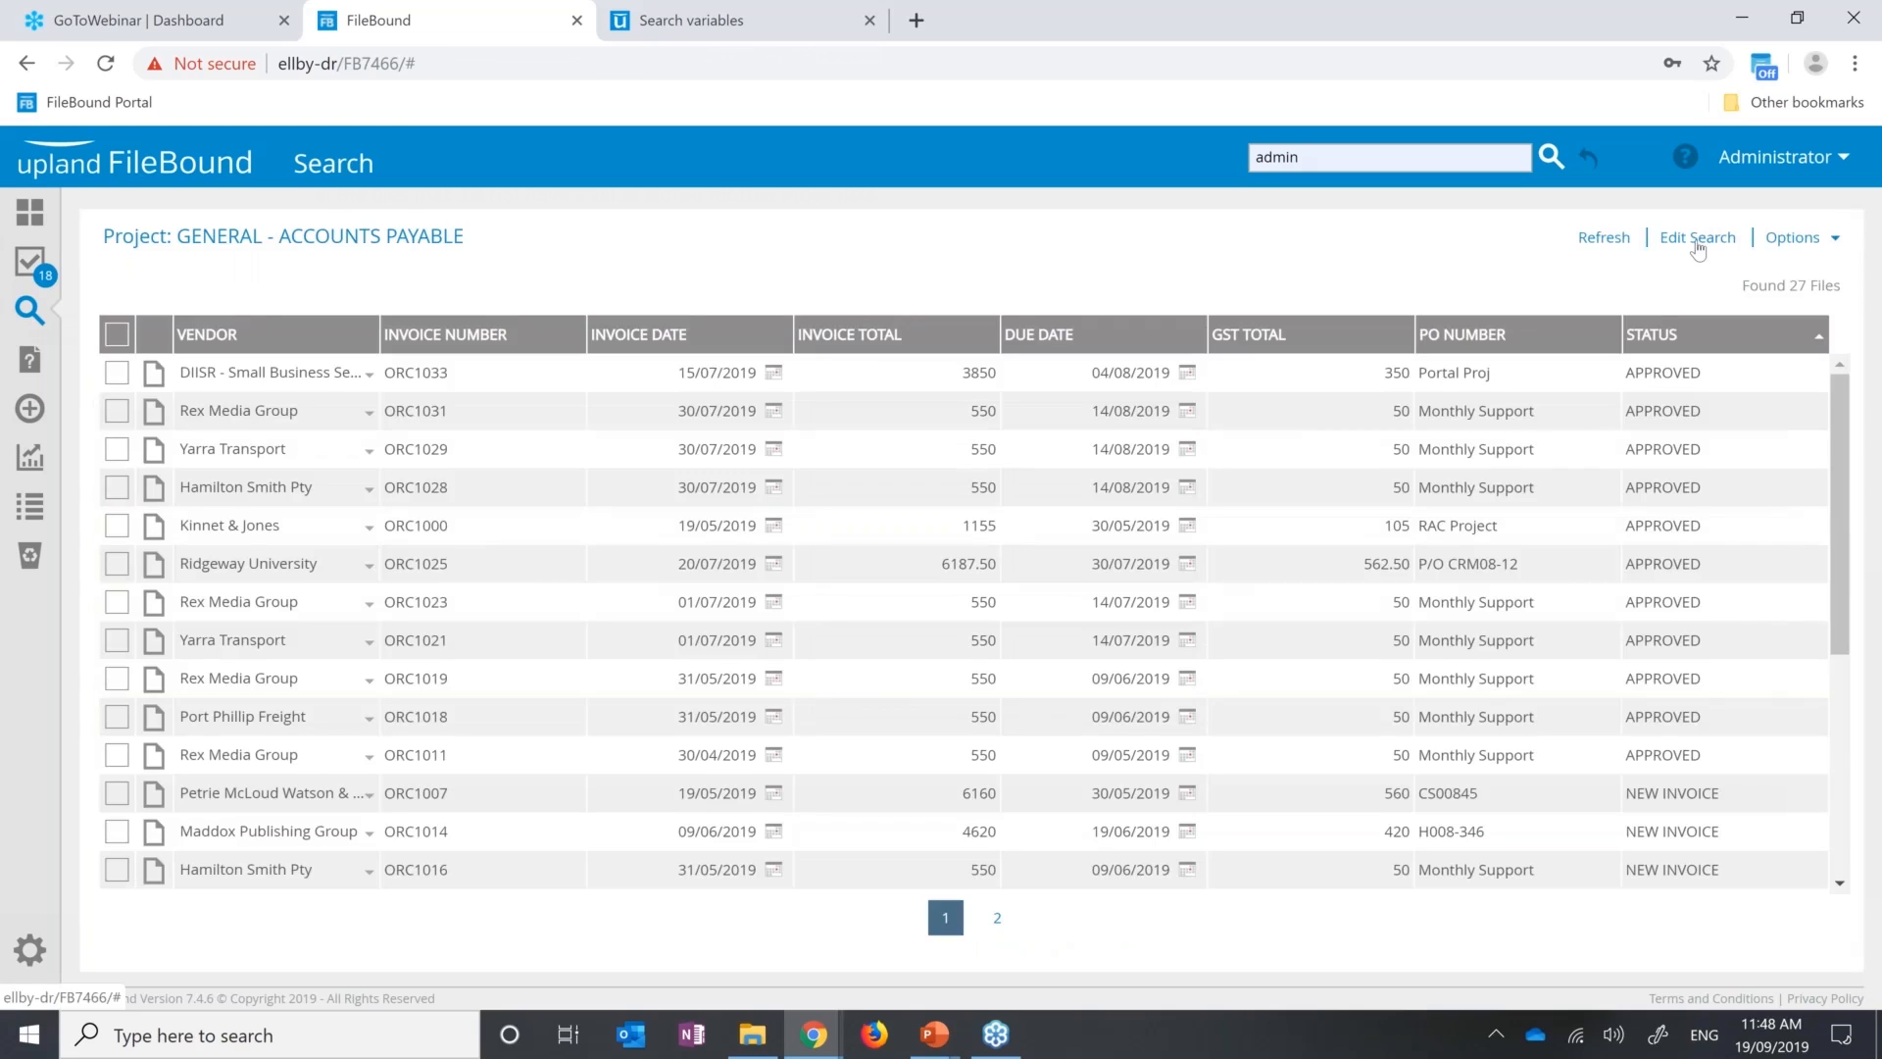
Save the current search criteria as a saved search named Live Invoices.
left_click(1697, 244)
left_click(1343, 876)
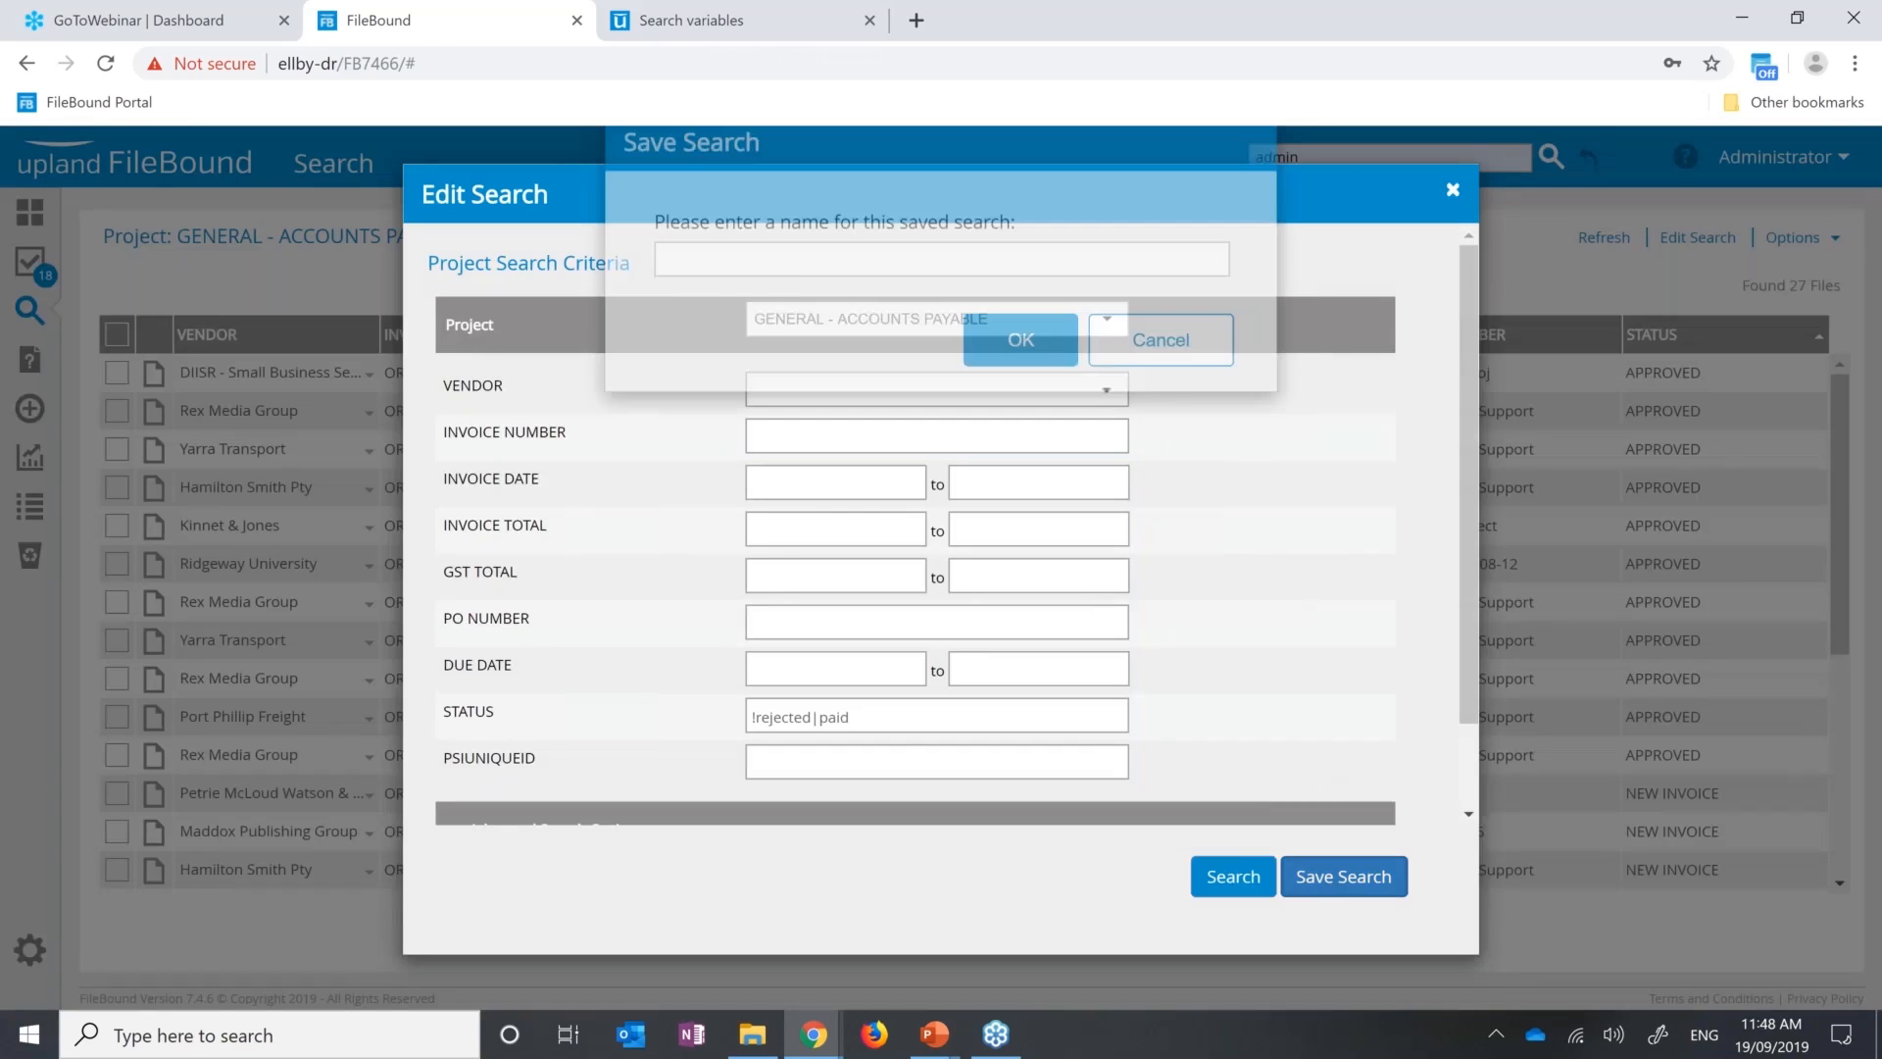
left_click(820, 309)
type("Live Invoices")
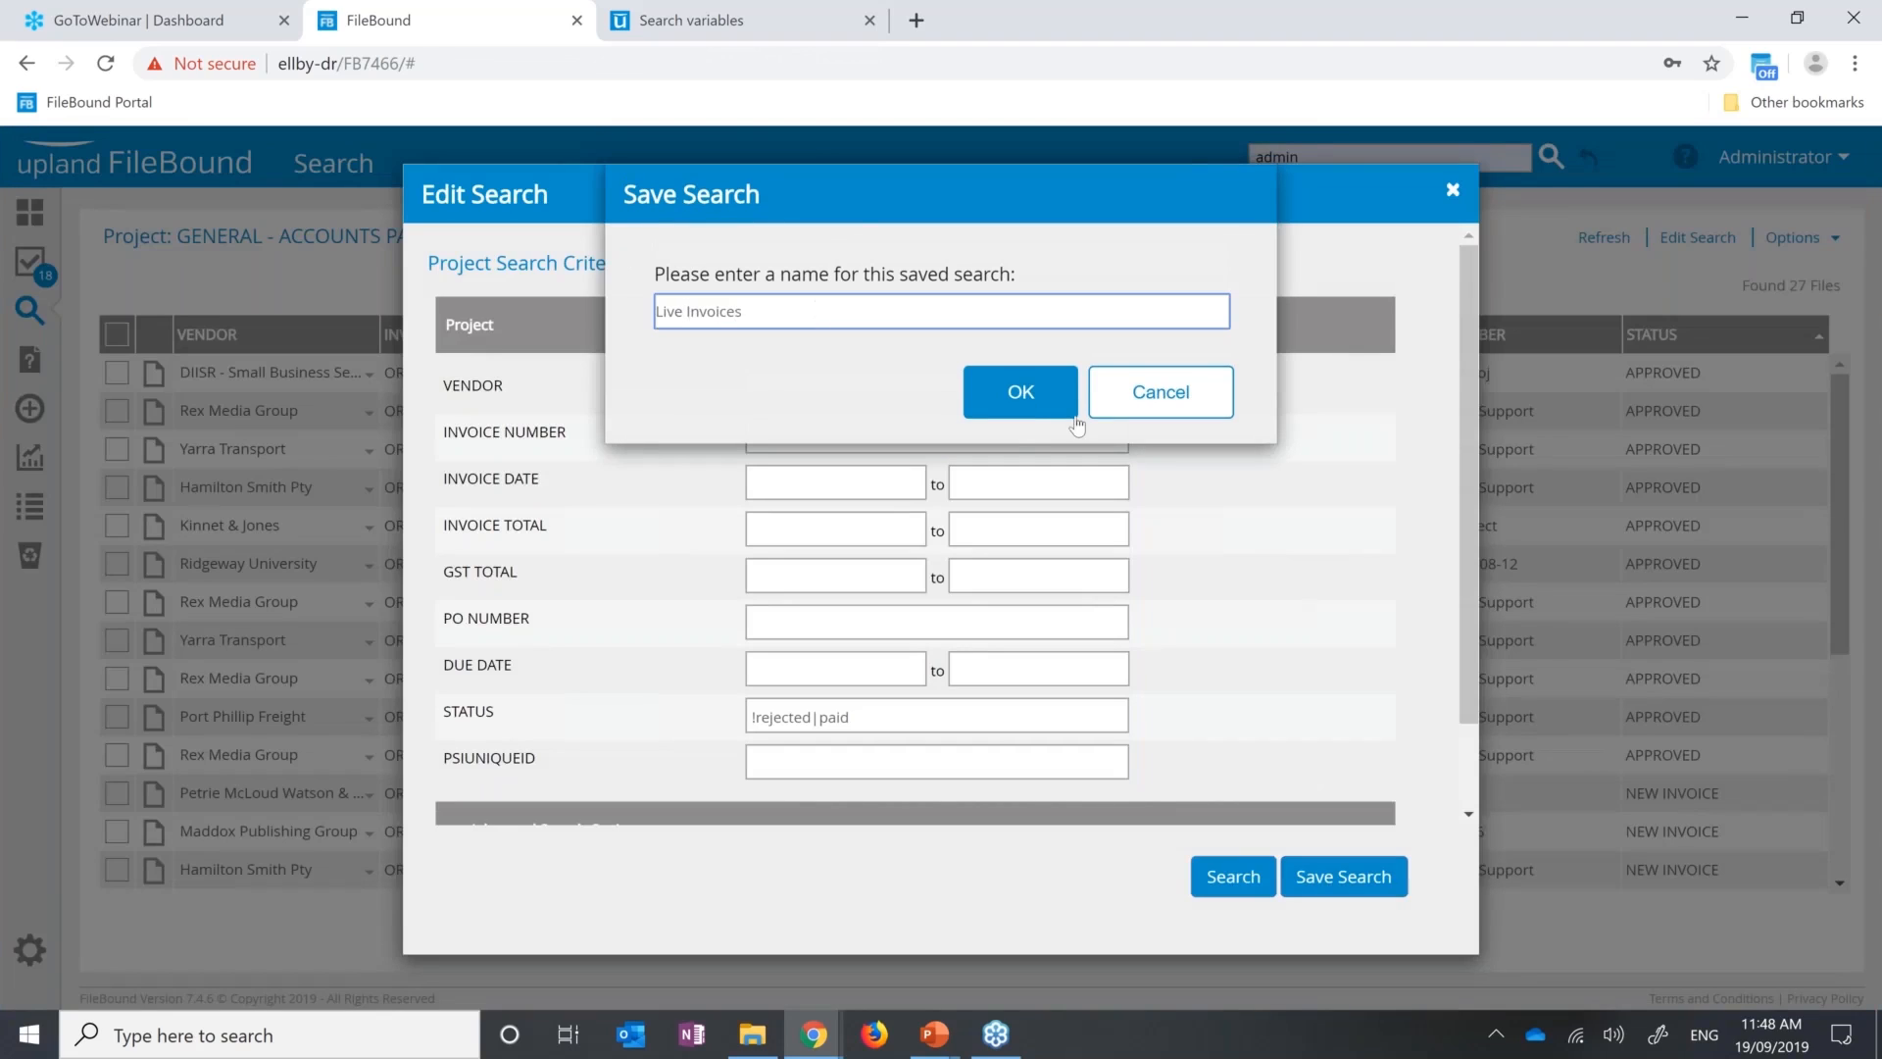
left_click(1024, 404)
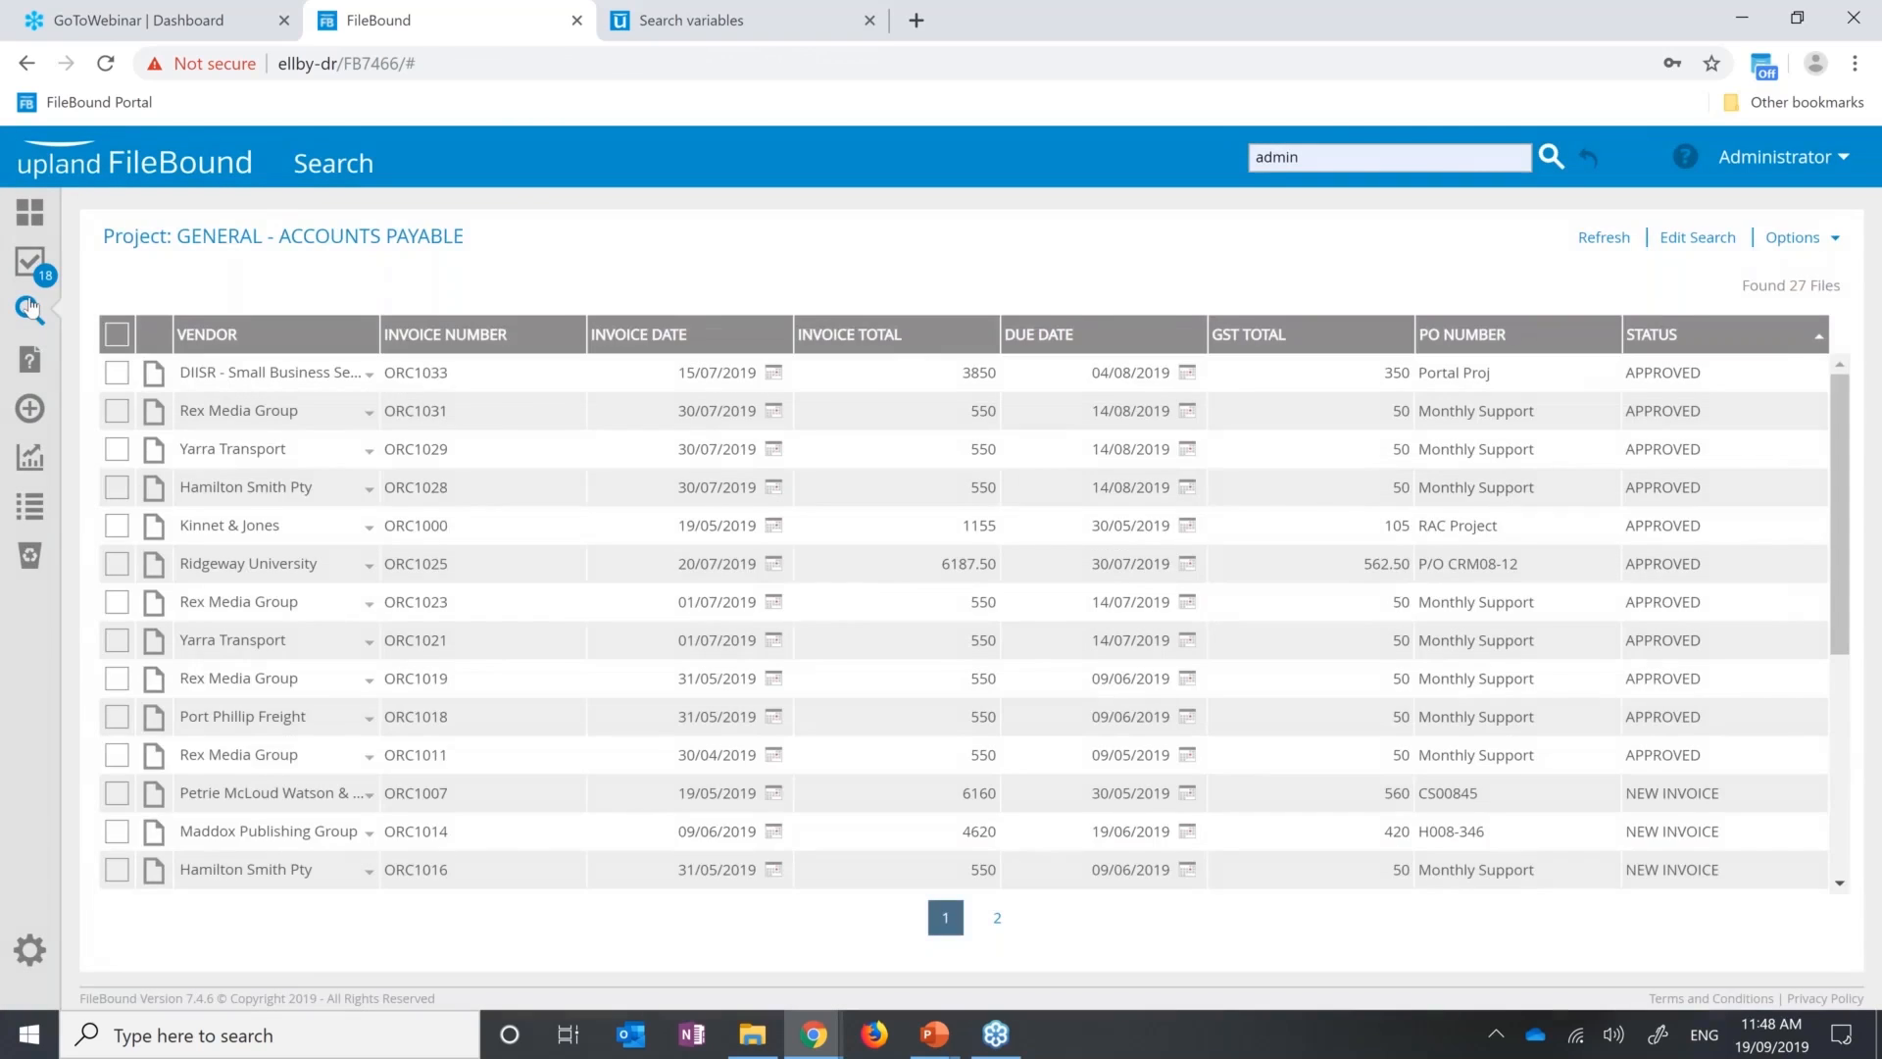
Run the Live Invoices saved search from the search screen and review the criteria stored in it.
left_click(31, 311)
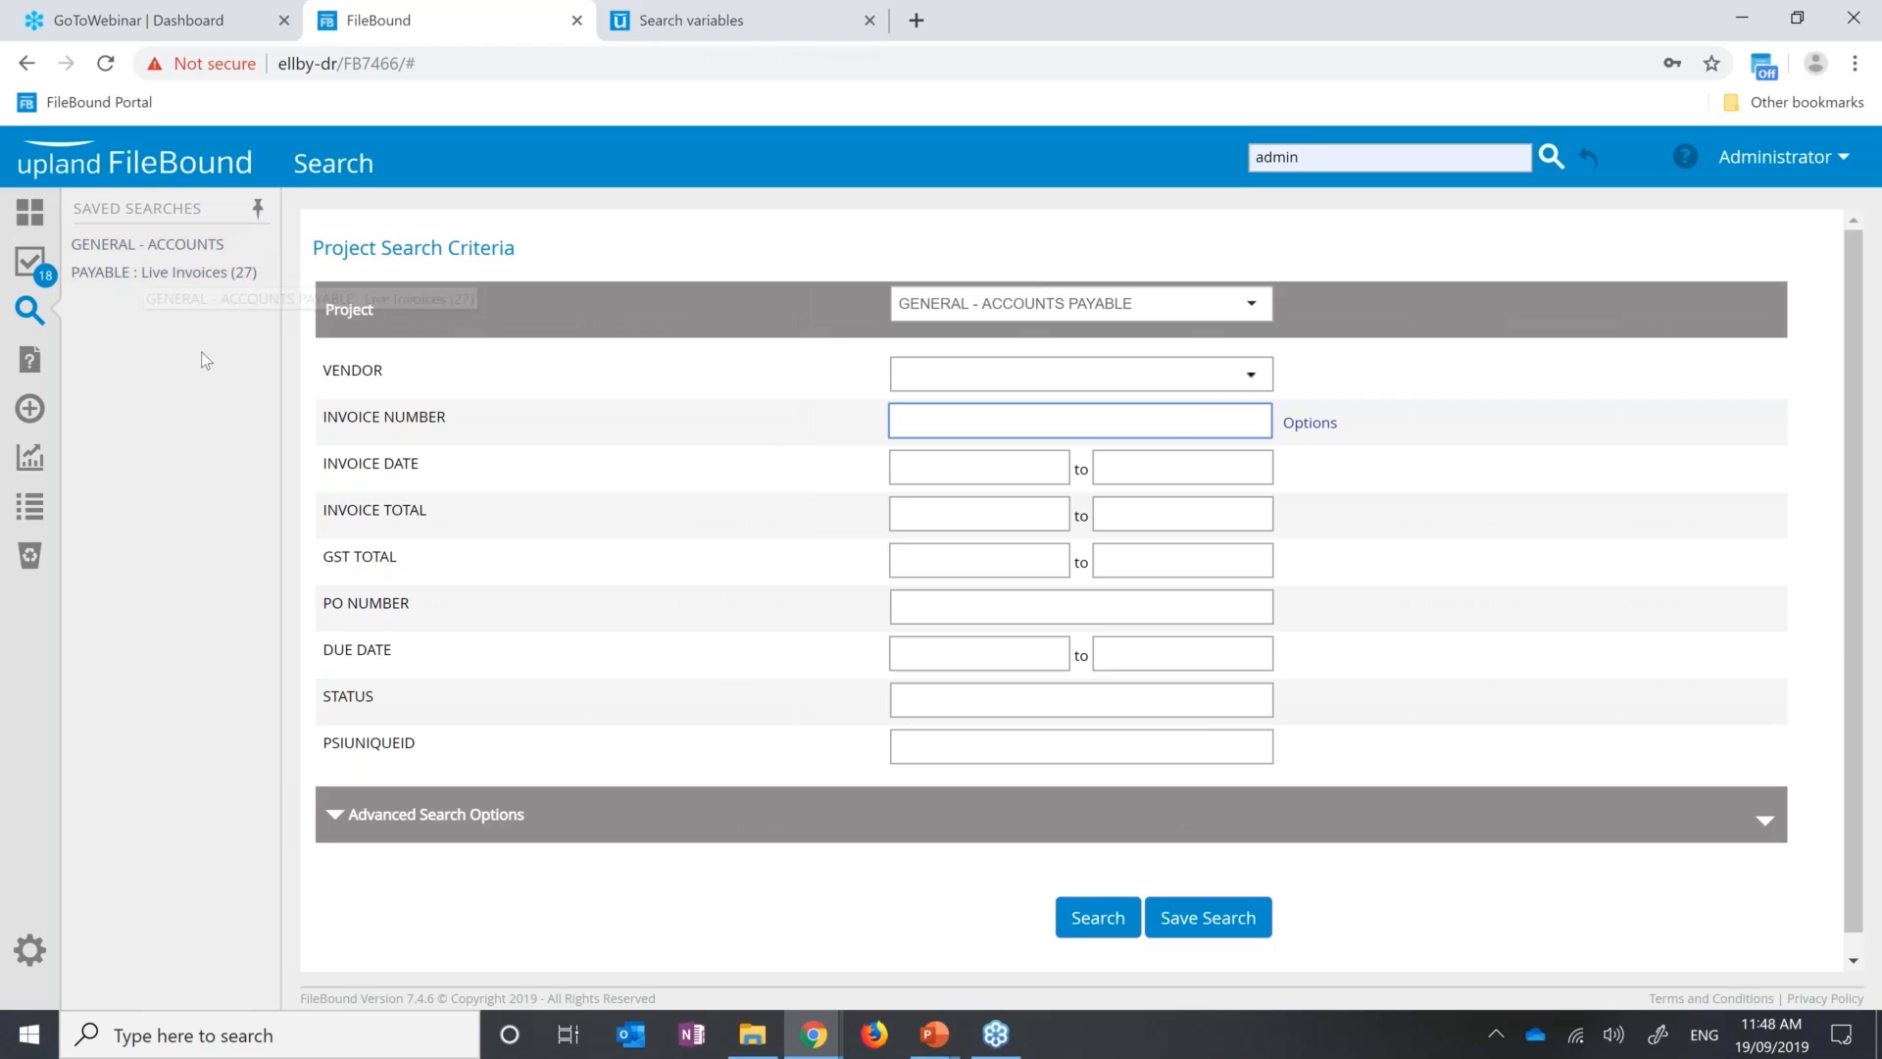
left_click(176, 280)
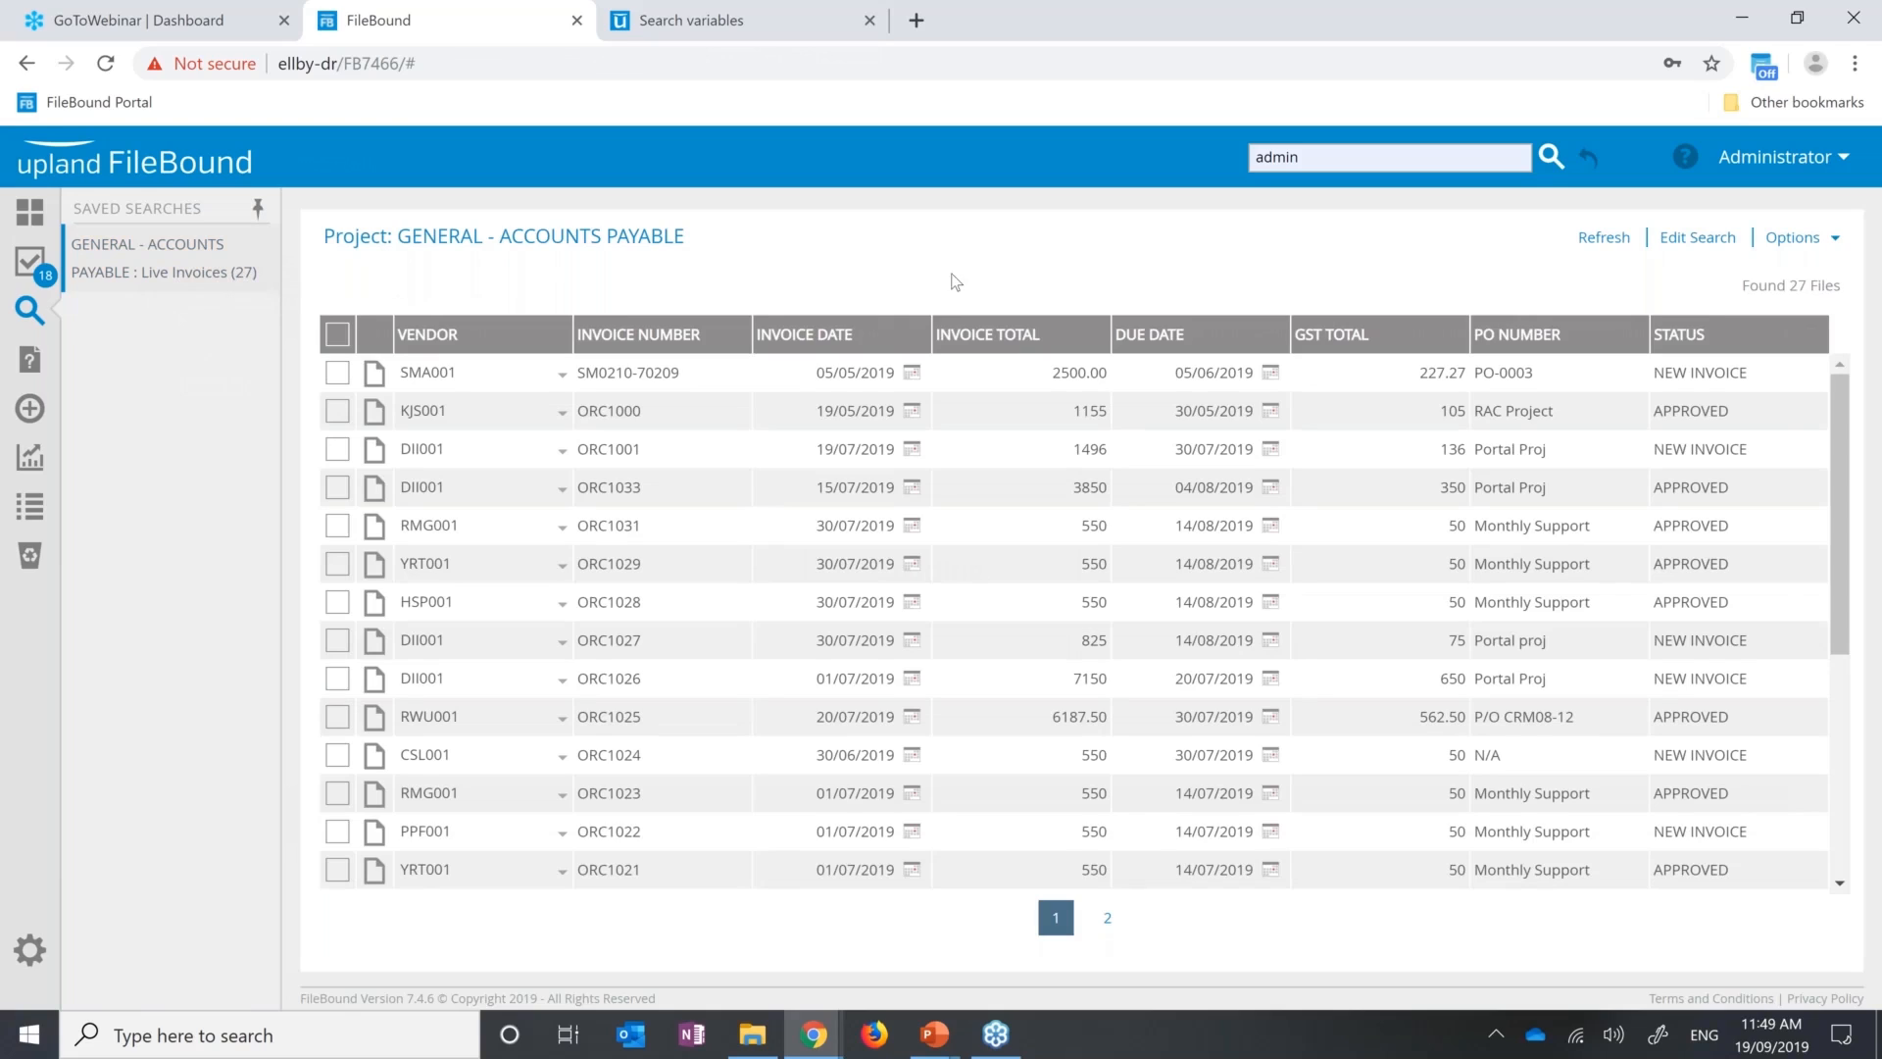
left_click(1703, 250)
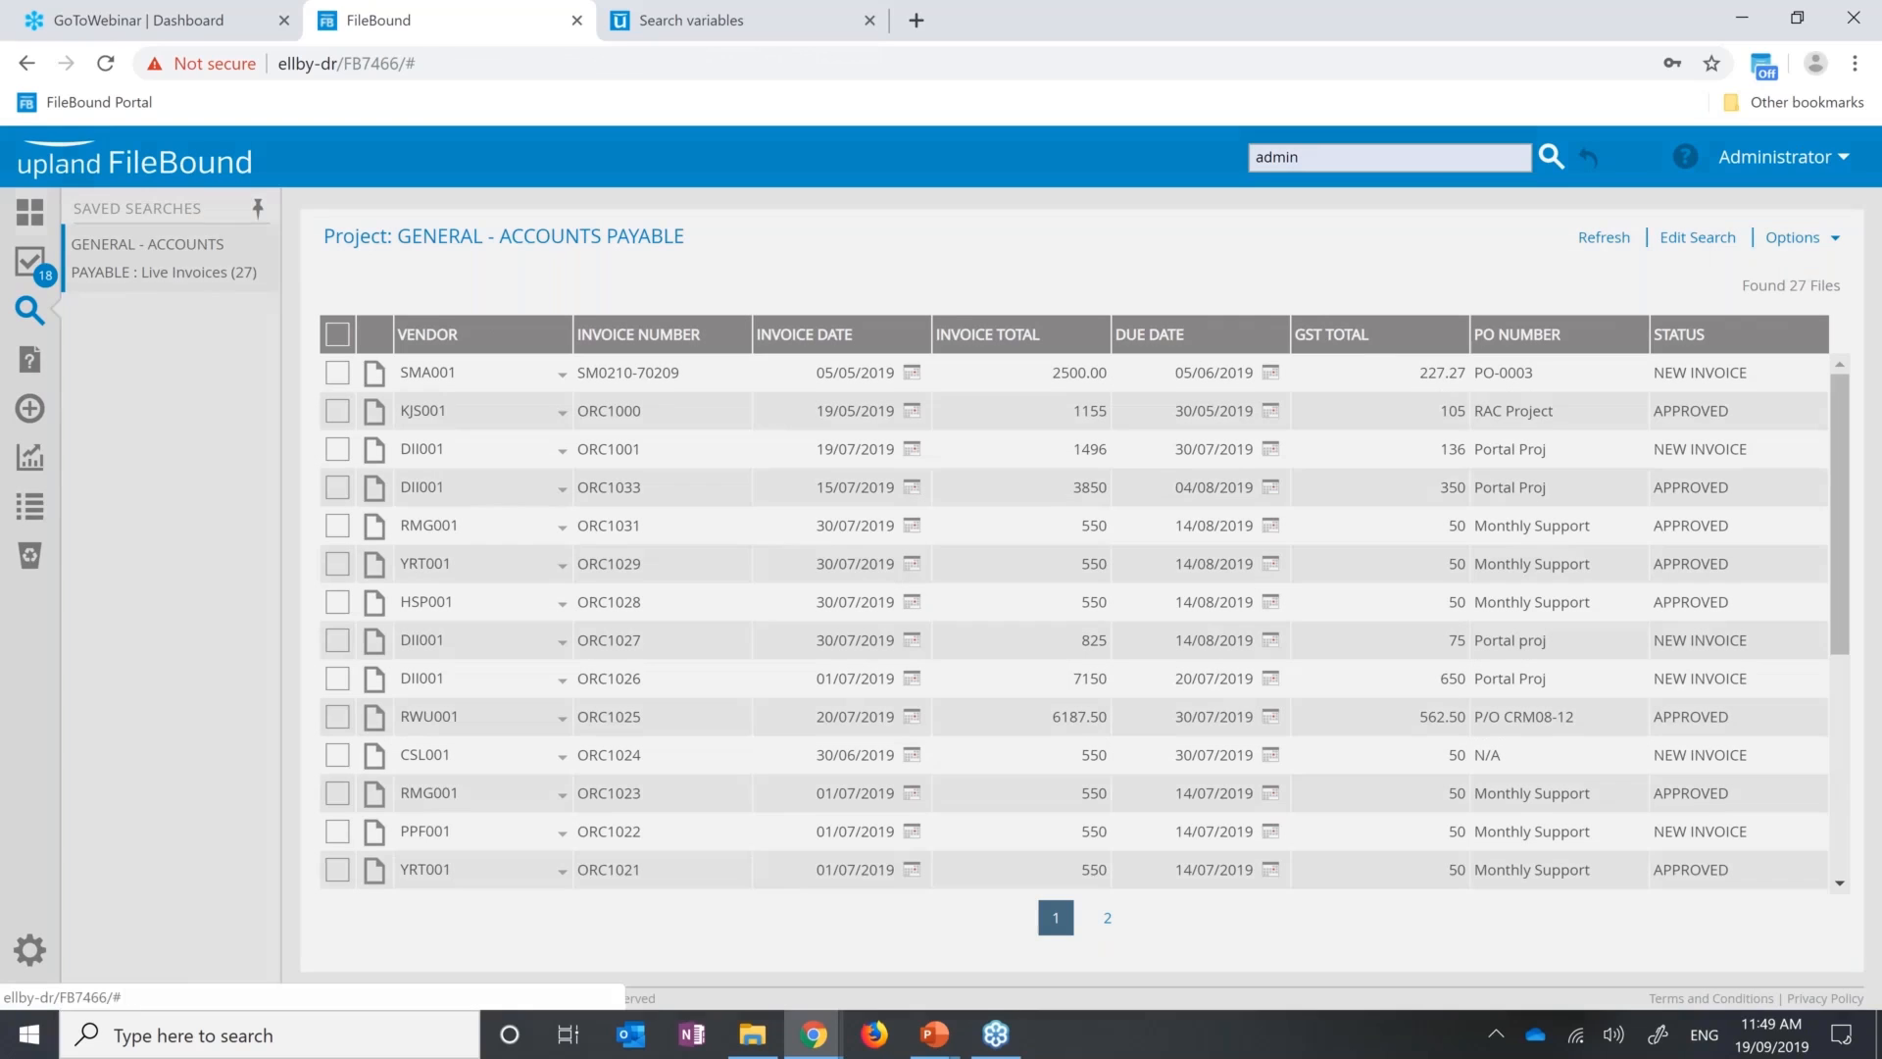
left_click_drag(858, 719, 722, 716)
left_click(704, 713)
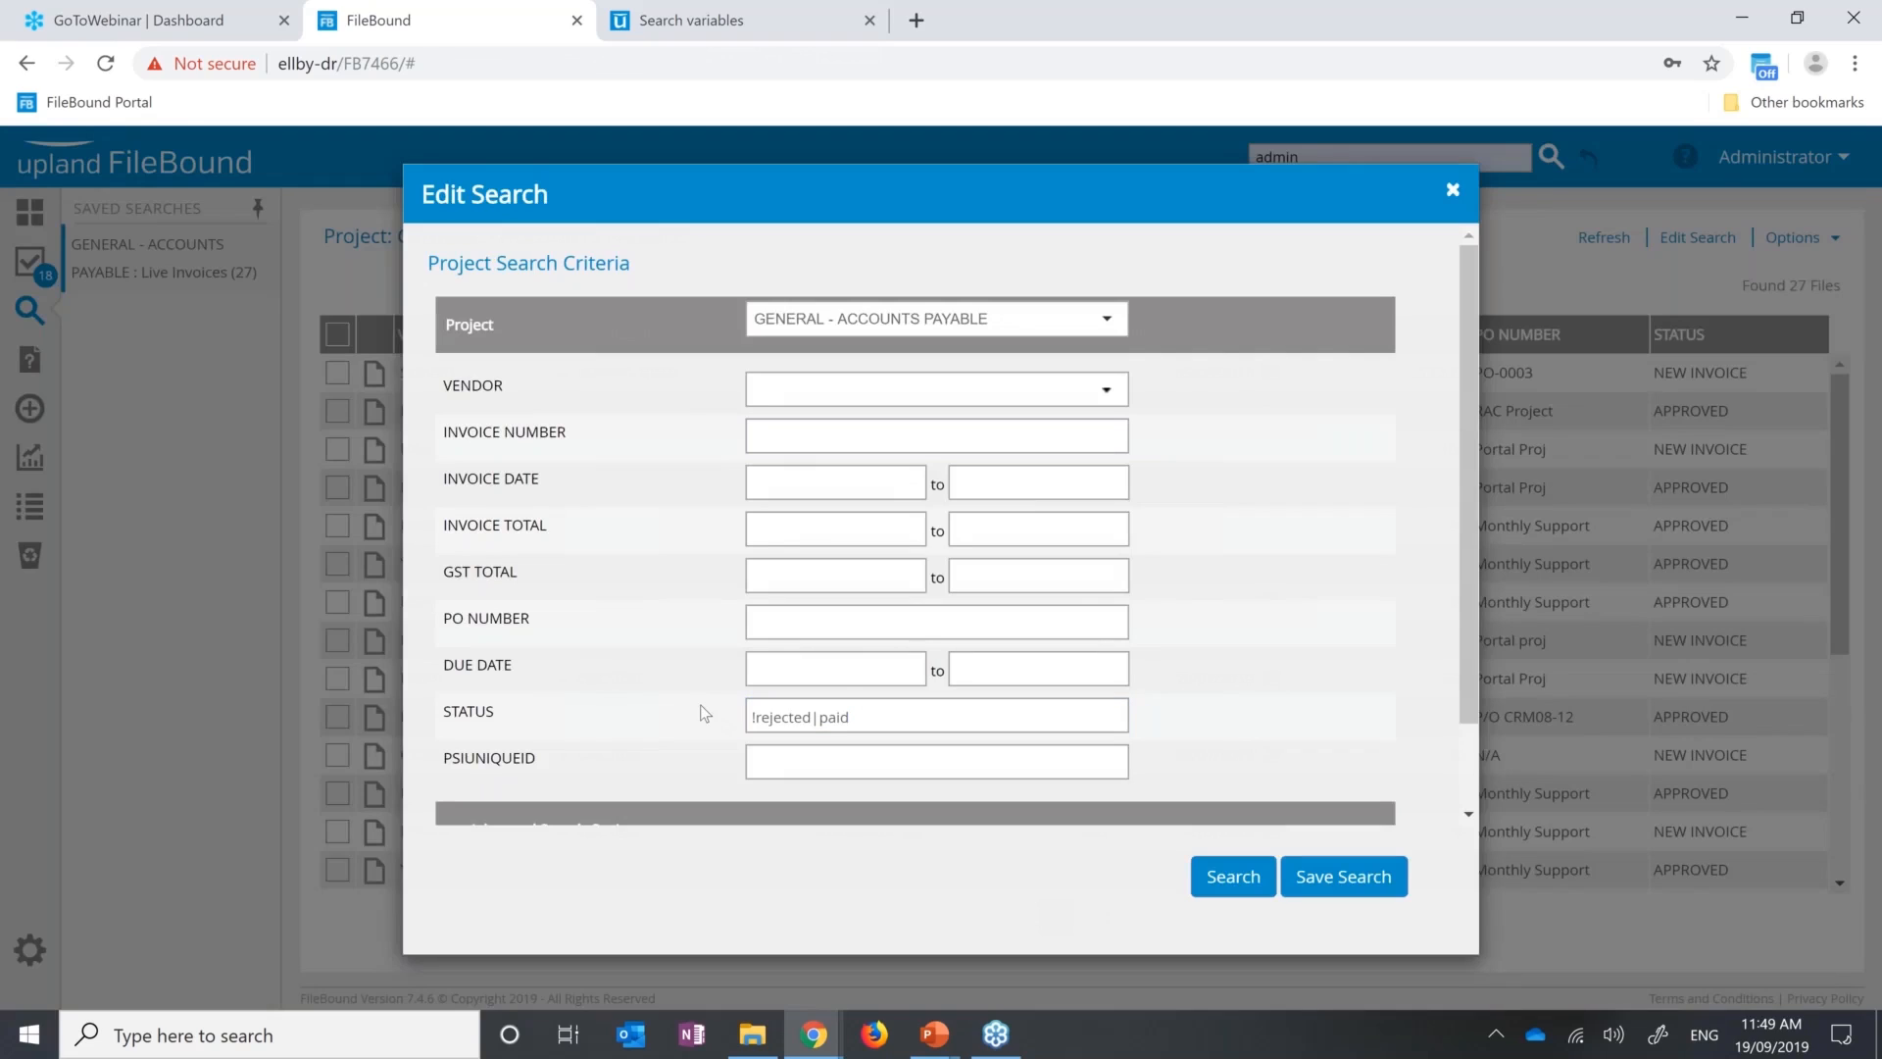
left_click(1453, 190)
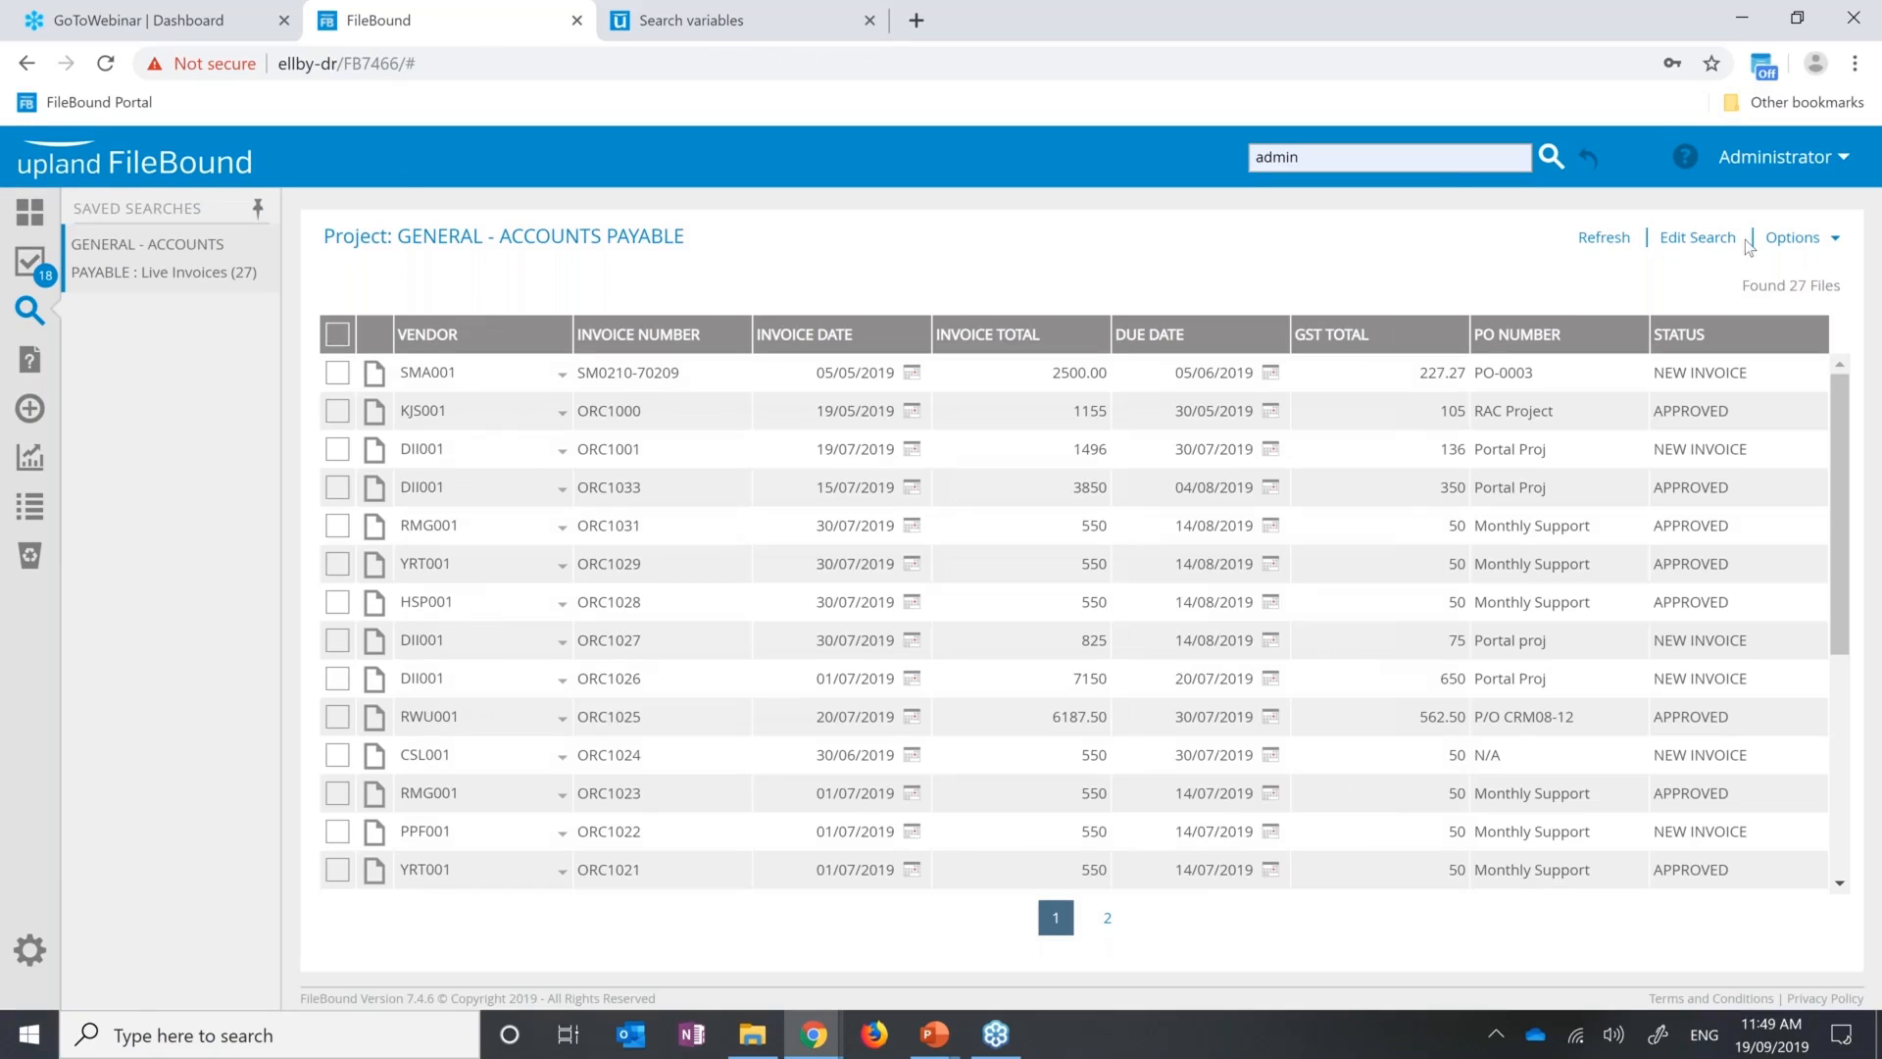
Delete the Live Invoices entry from the account's saved searches in the user preferences and return to the project search.
left_click(1764, 169)
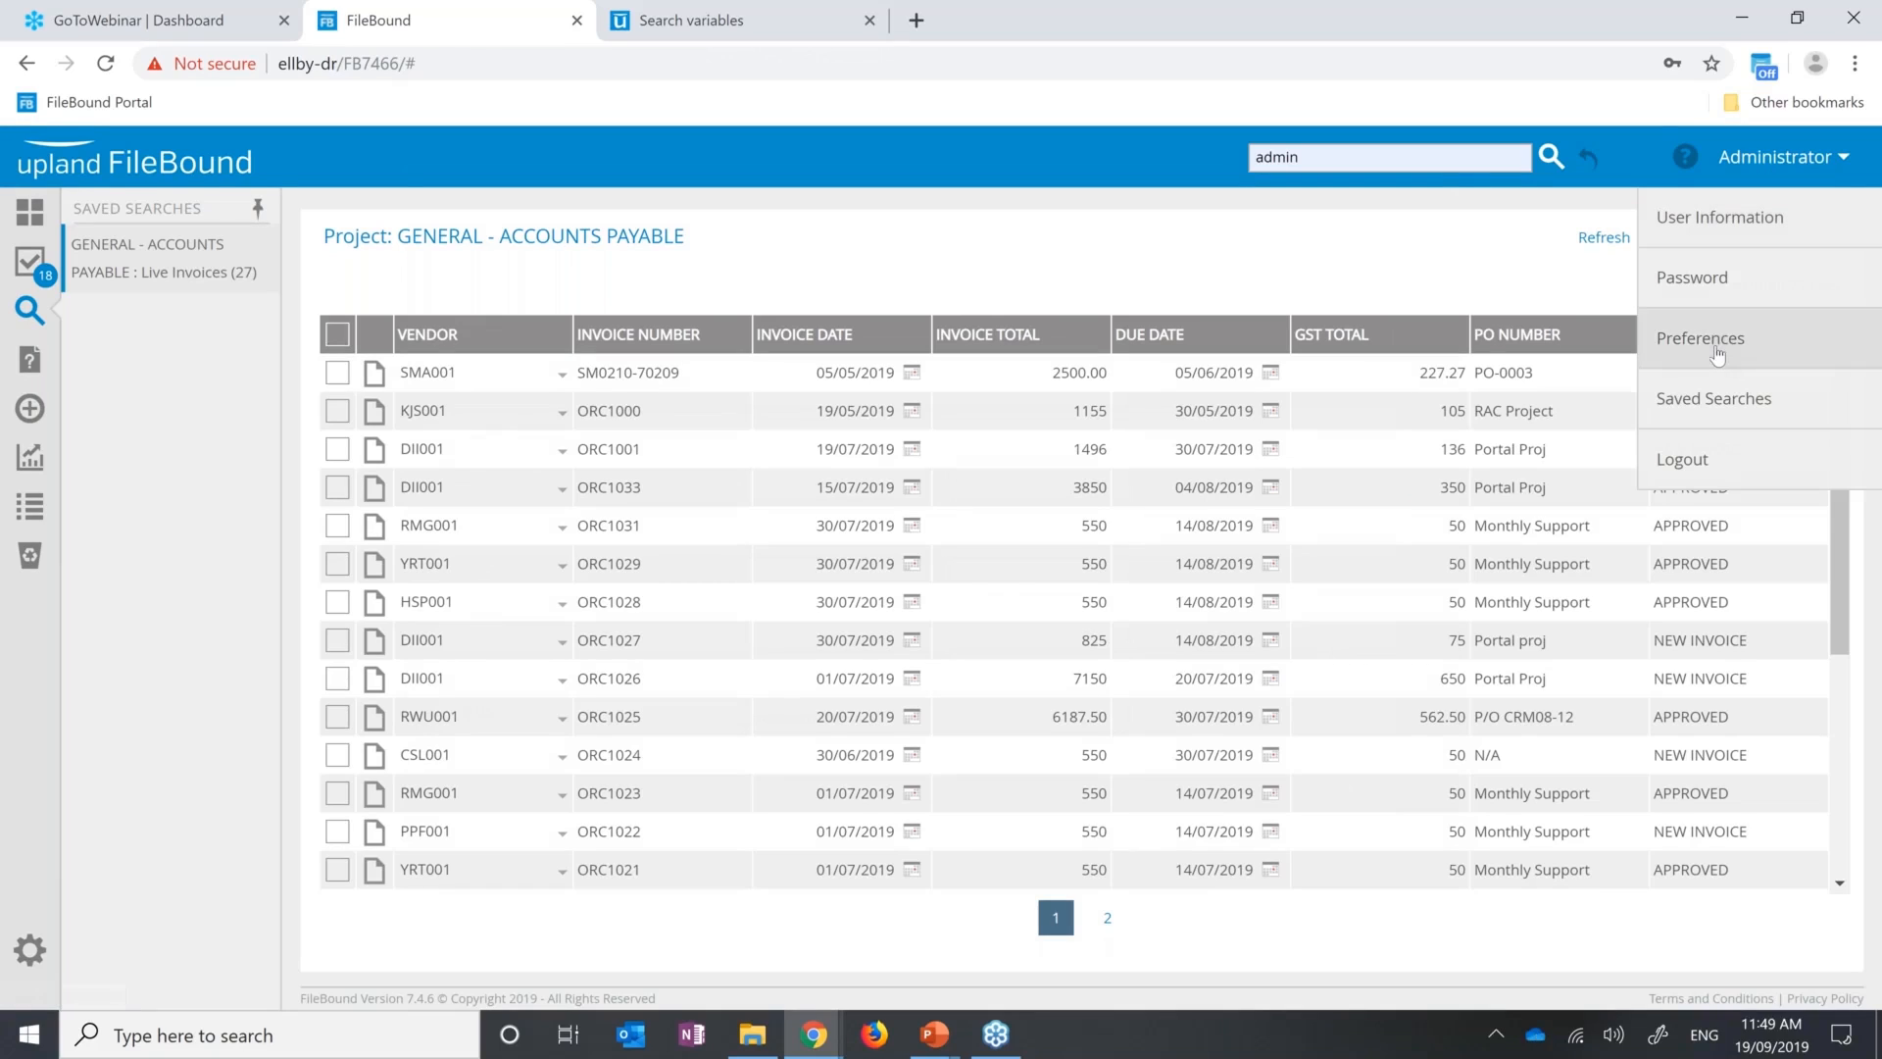
left_click(1721, 340)
left_click(1775, 157)
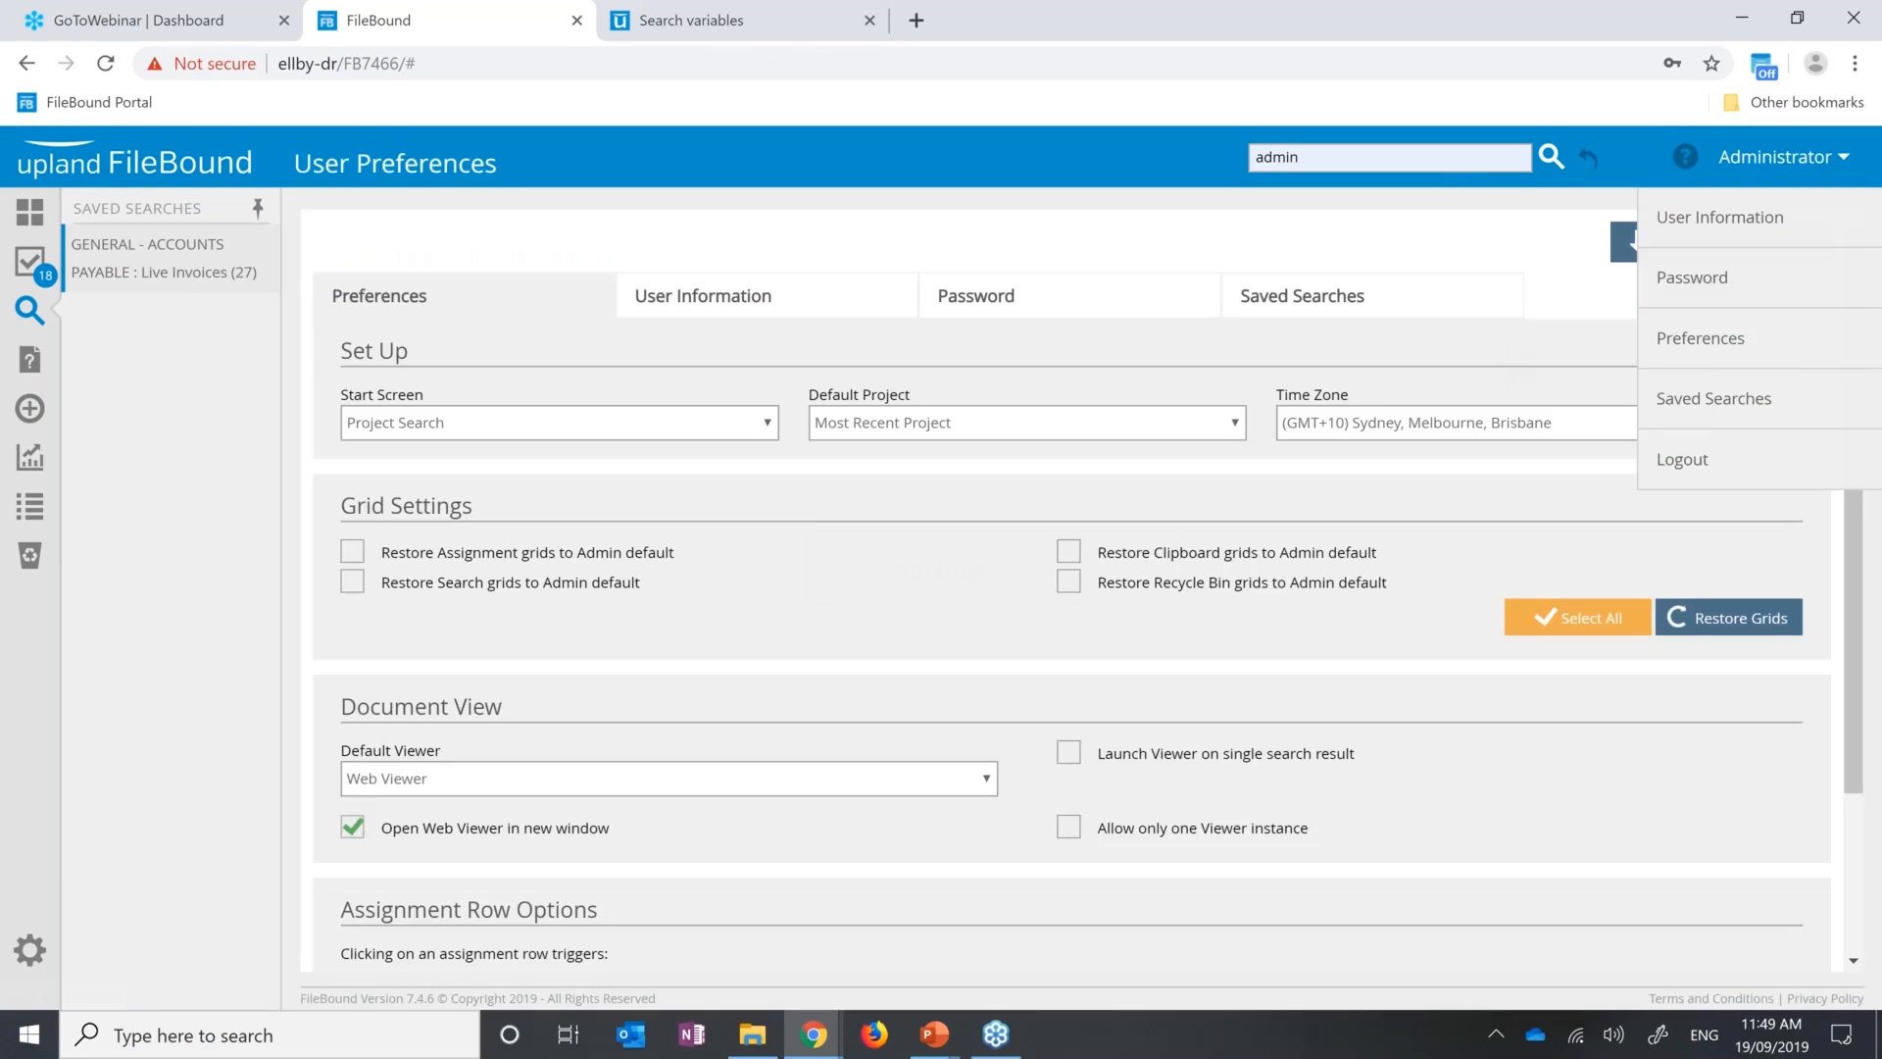
left_click(1716, 401)
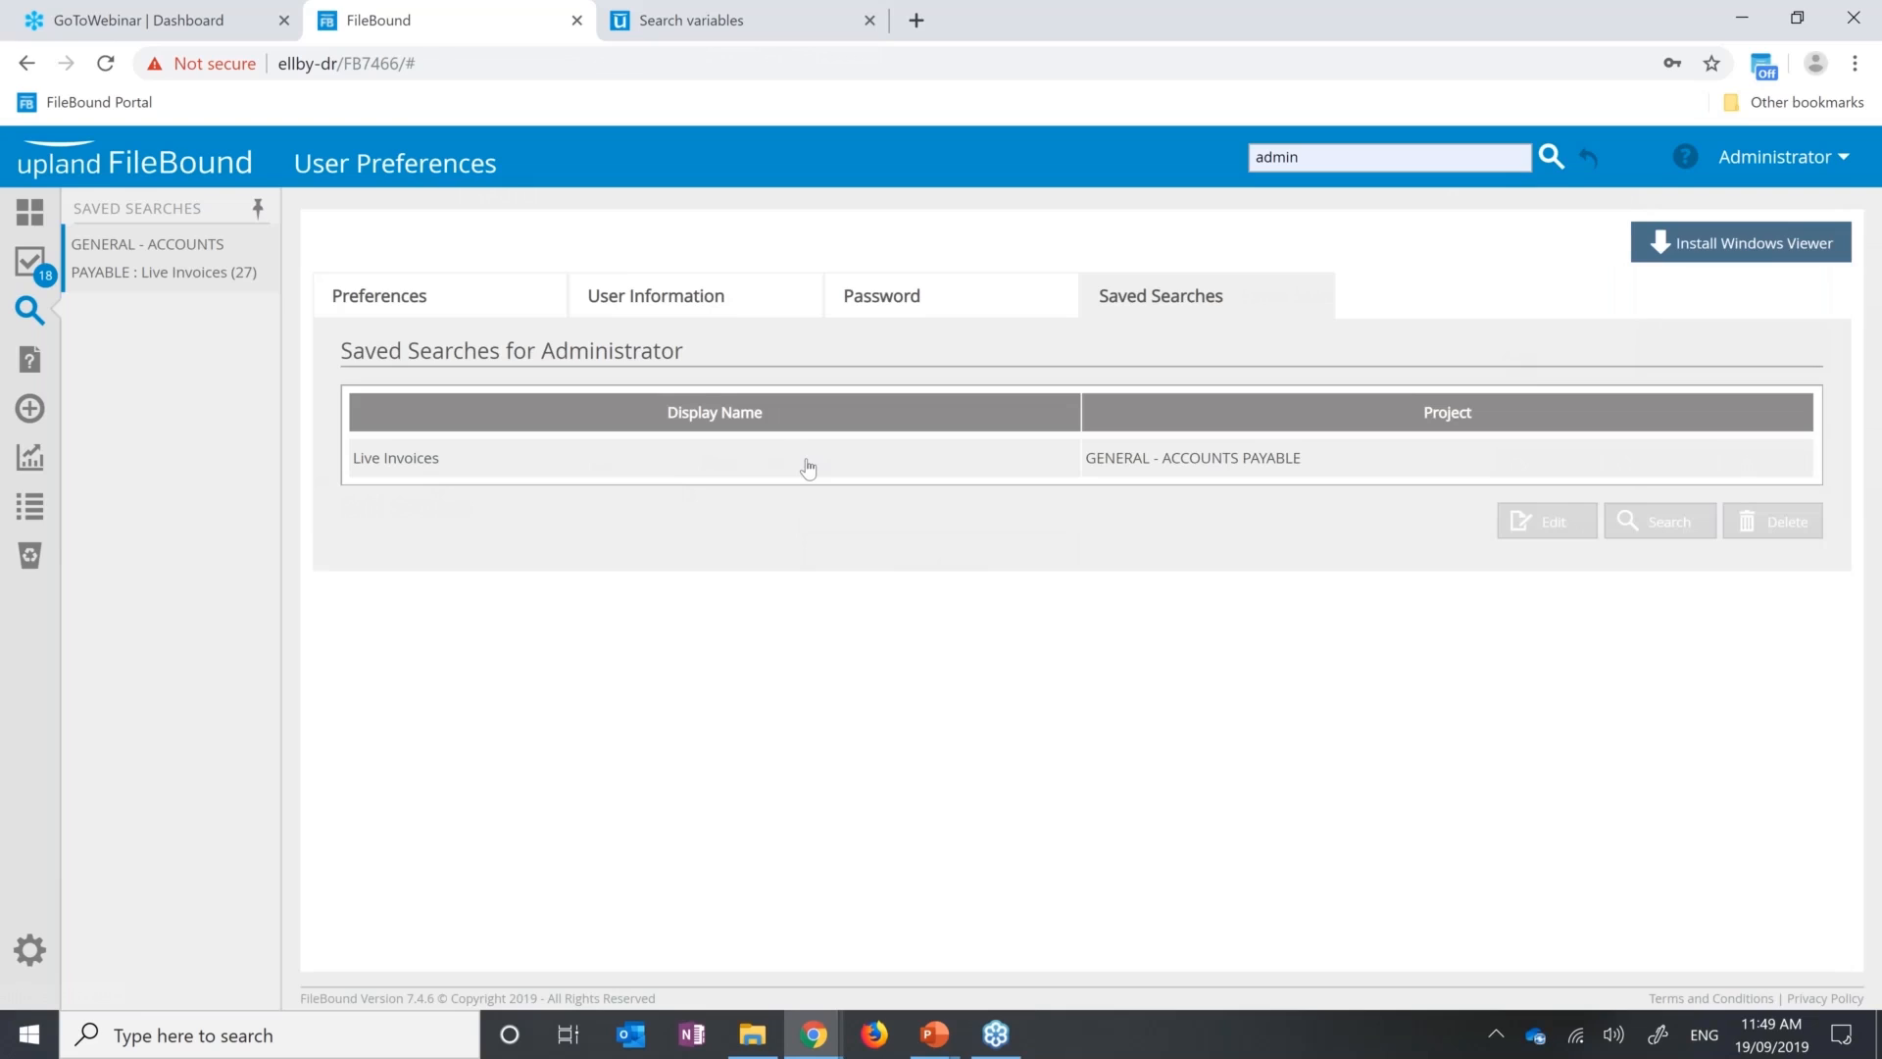
left_click(808, 468)
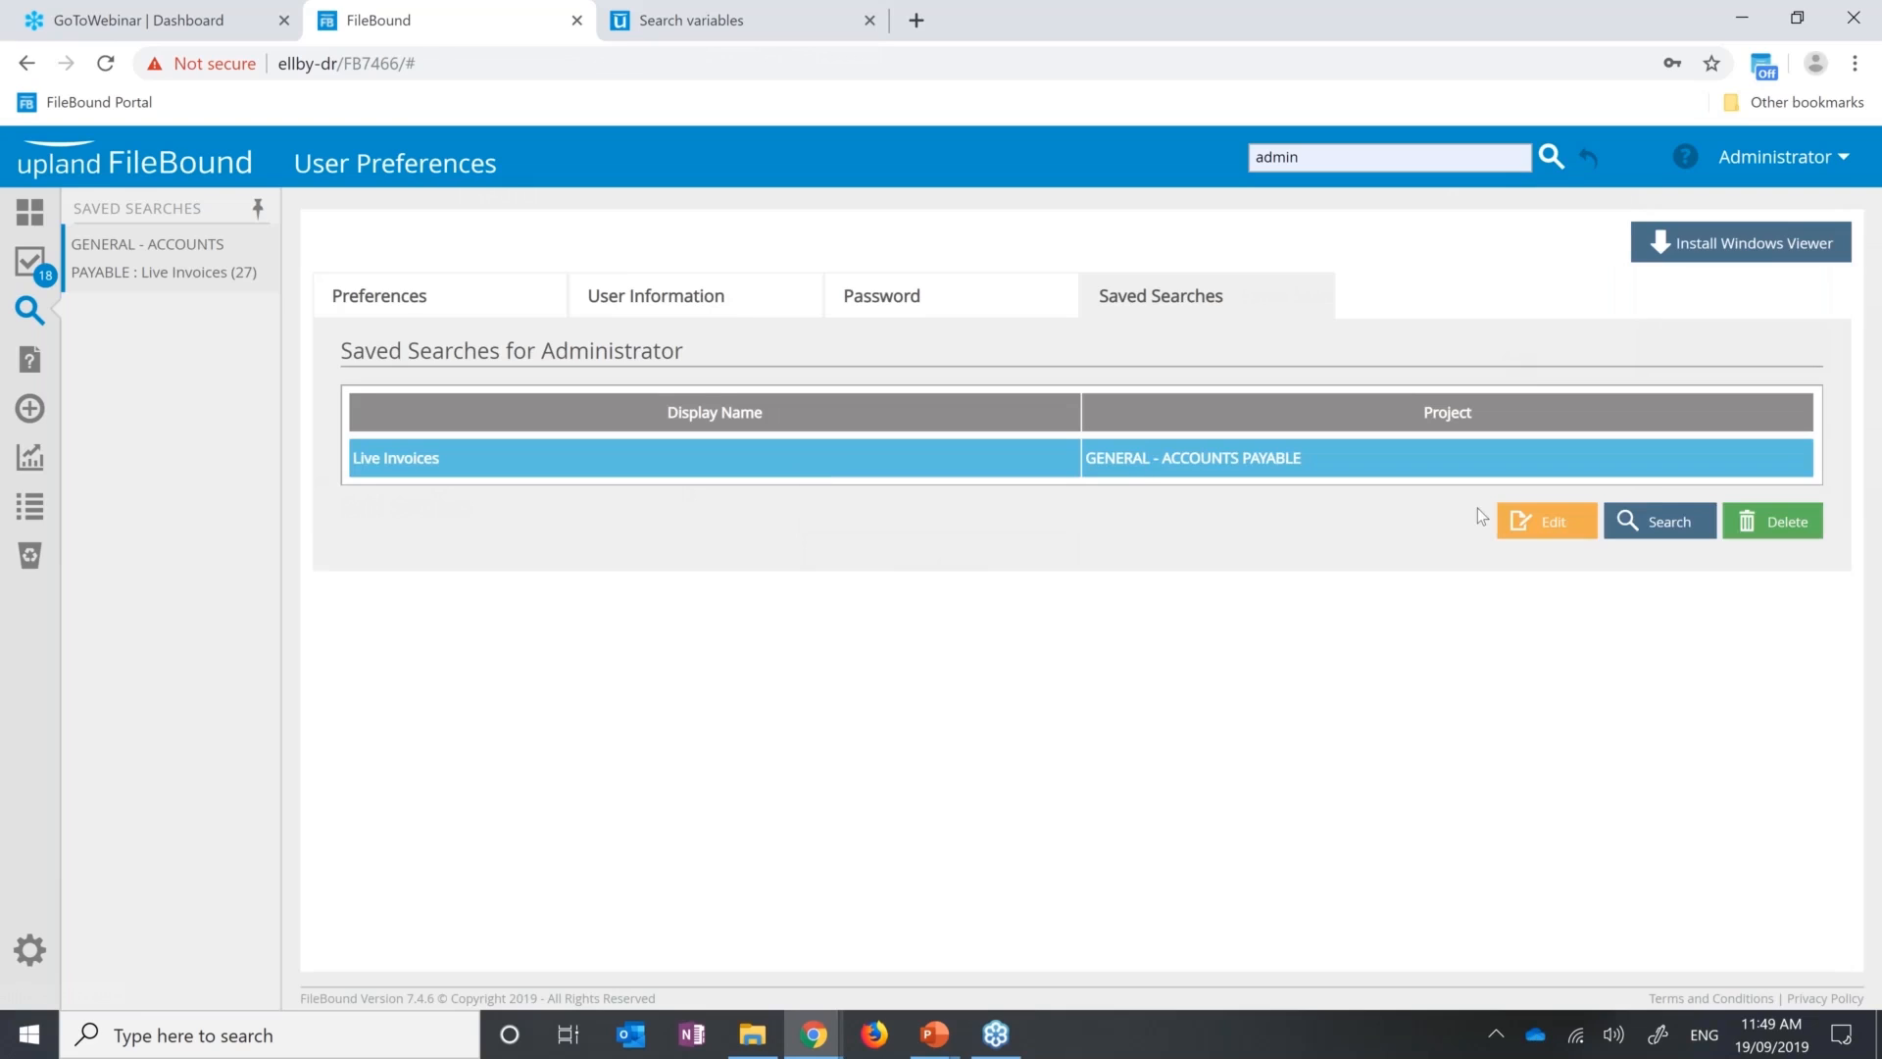
left_click(1770, 527)
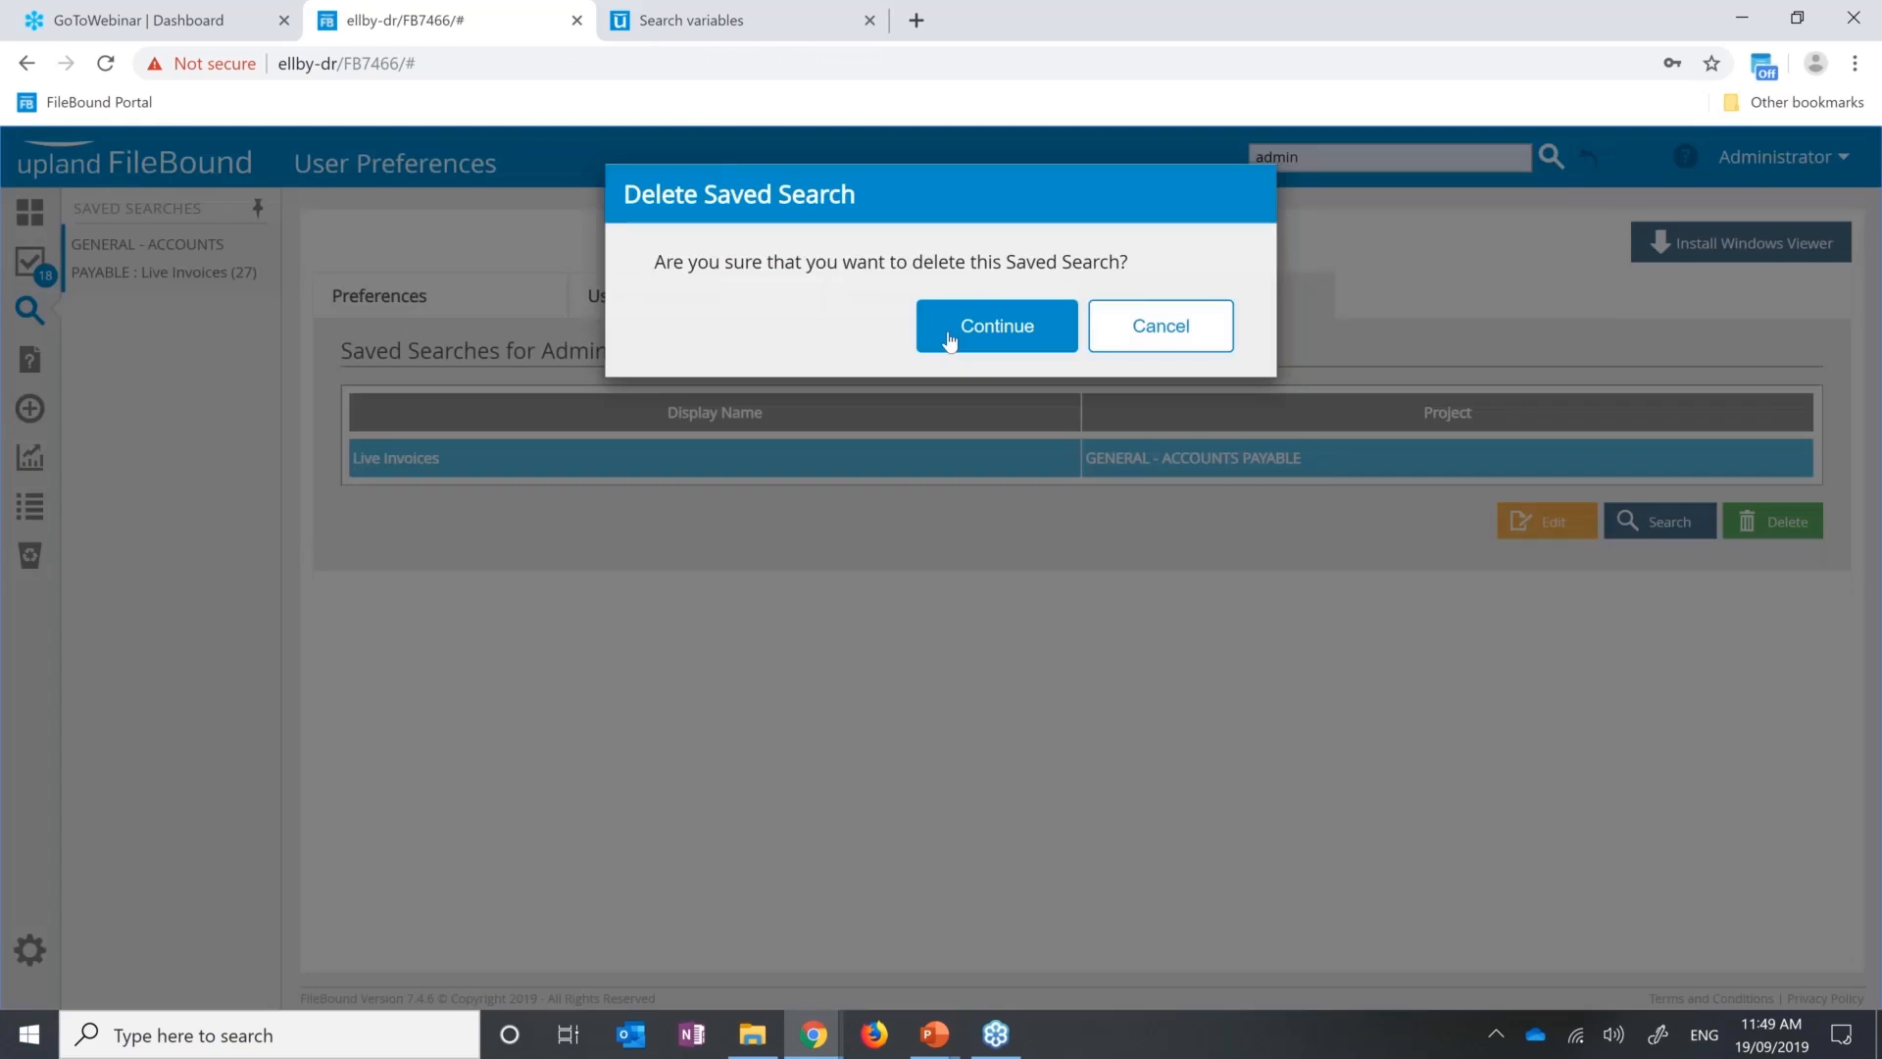
left_click(957, 325)
left_click(21, 310)
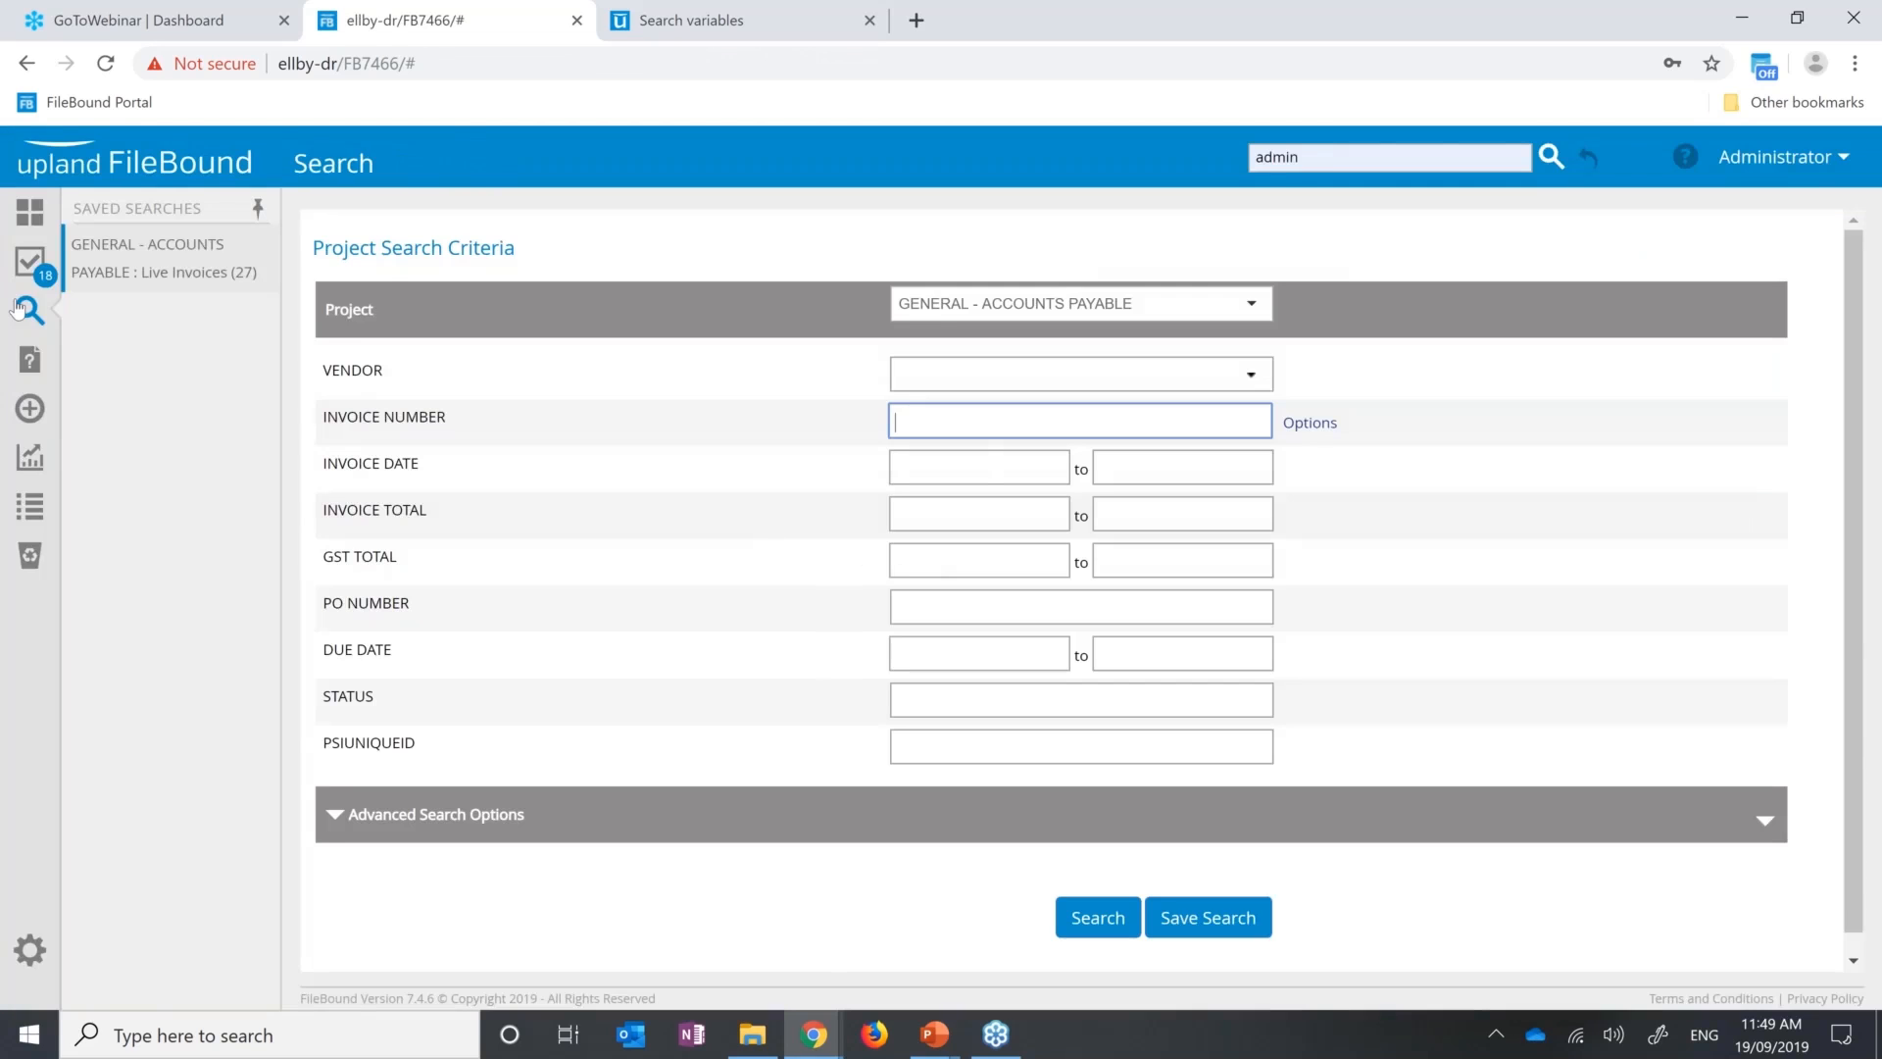